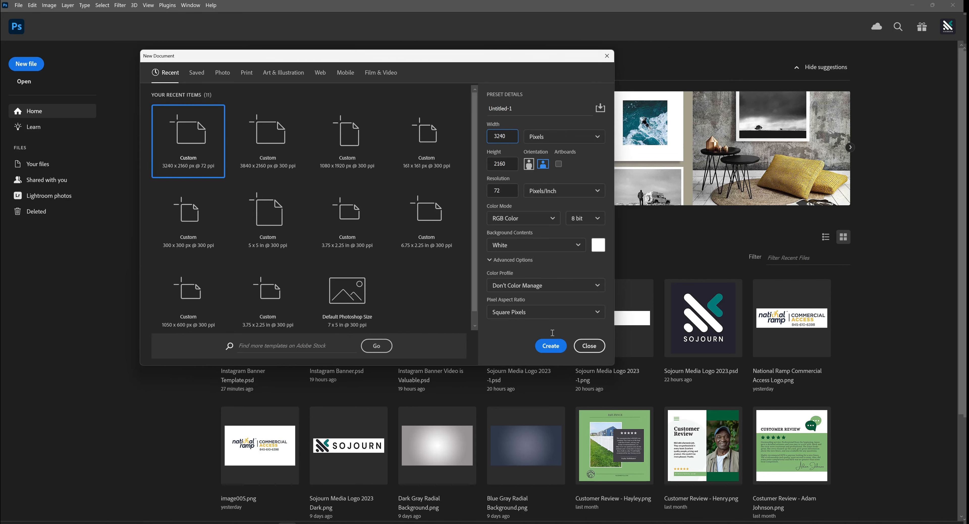
Step: Create a 3240 x 2160 px document at 72 ppi and place the Number 1, Number 2 and Number 3 photos in it
left_click(550, 346)
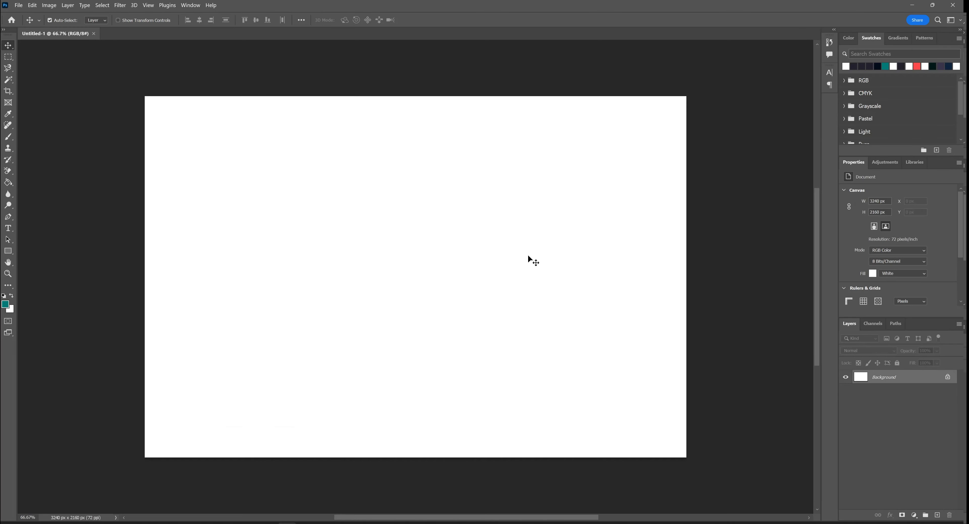
left_click(210, 523)
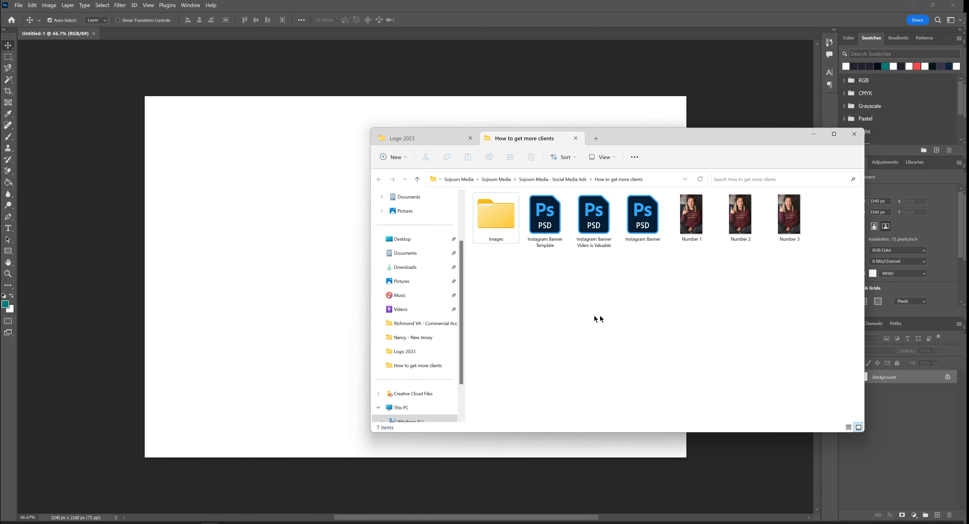
left_click_drag(814, 268, 324, 224)
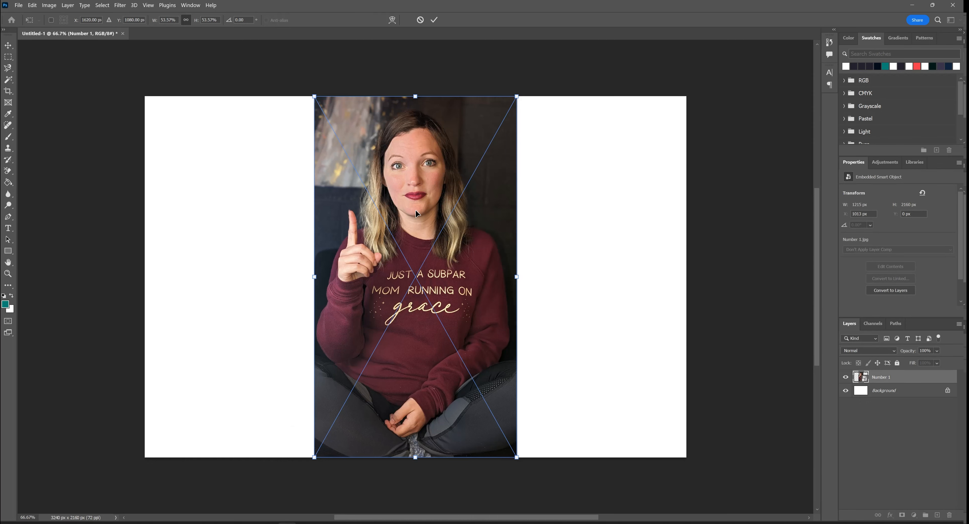
key("Return")
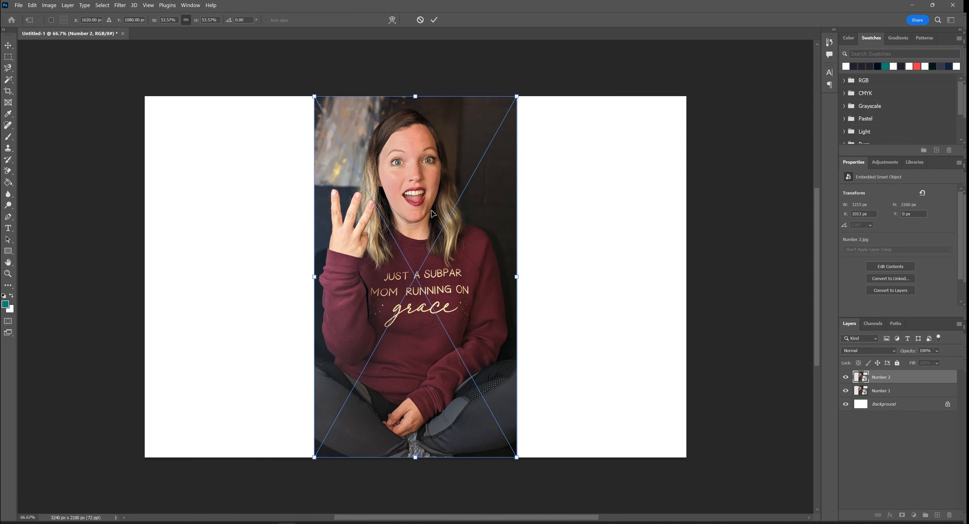
key("Return")
Step: Arrange the three photos side by side across the canvas in order: Number 1, Number 2, Number 3
left_click_drag(430, 209, 624, 210)
left_click_drag(394, 208, 434, 208)
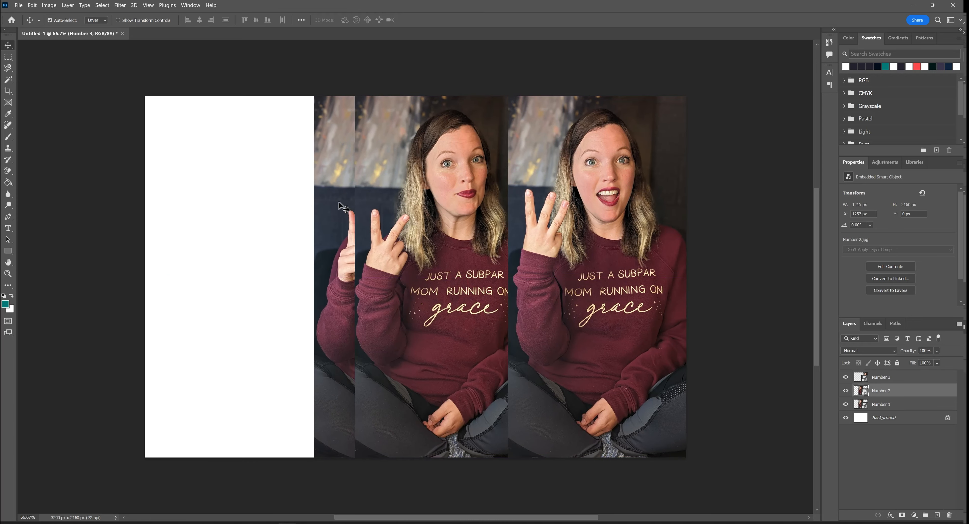
left_click_drag(342, 206, 160, 203)
left_click_drag(410, 164, 379, 164)
left_click_drag(547, 176, 559, 175)
left_click_drag(457, 209, 448, 209)
left_click_drag(453, 206, 467, 208)
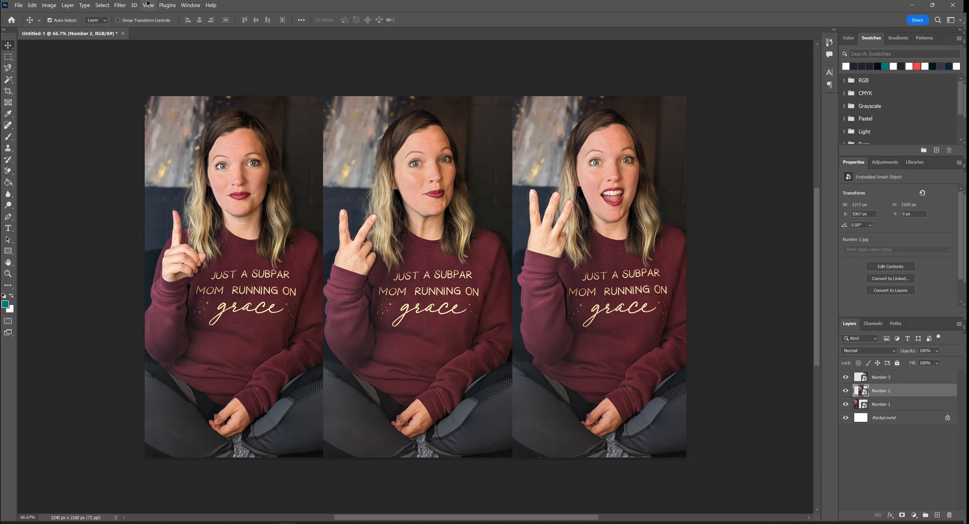
Step: Add a guide layout that divides the canvas into 3 columns, with the guide colour changed to a saturated blue
left_click(120, 5)
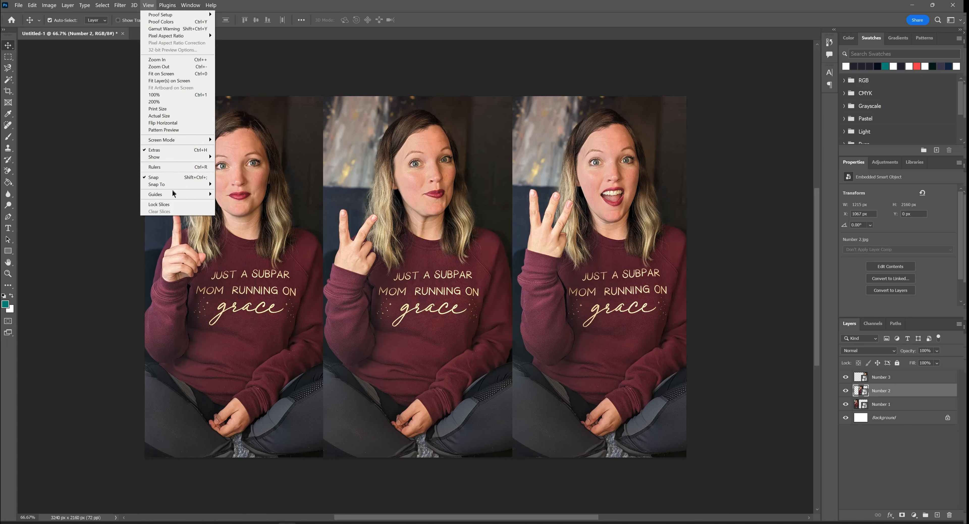
mouse_move(173, 193)
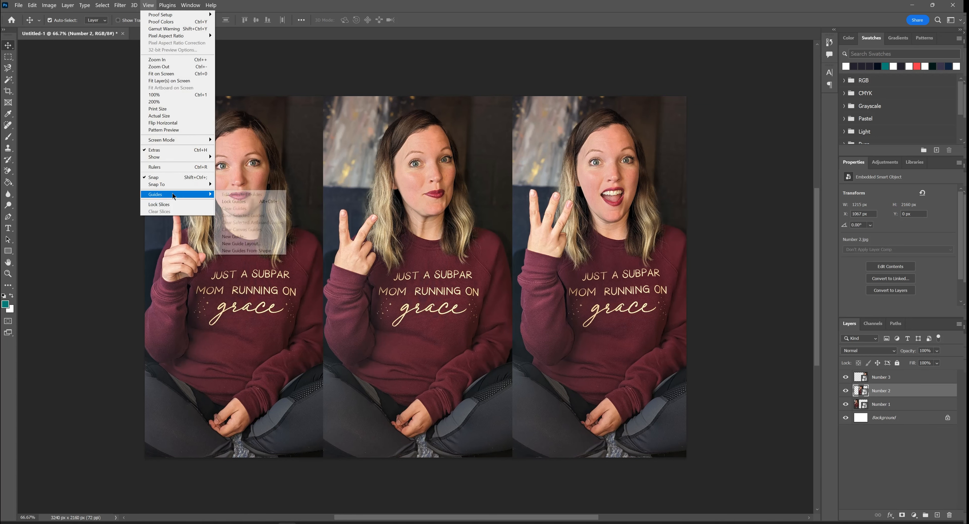
left_click(241, 244)
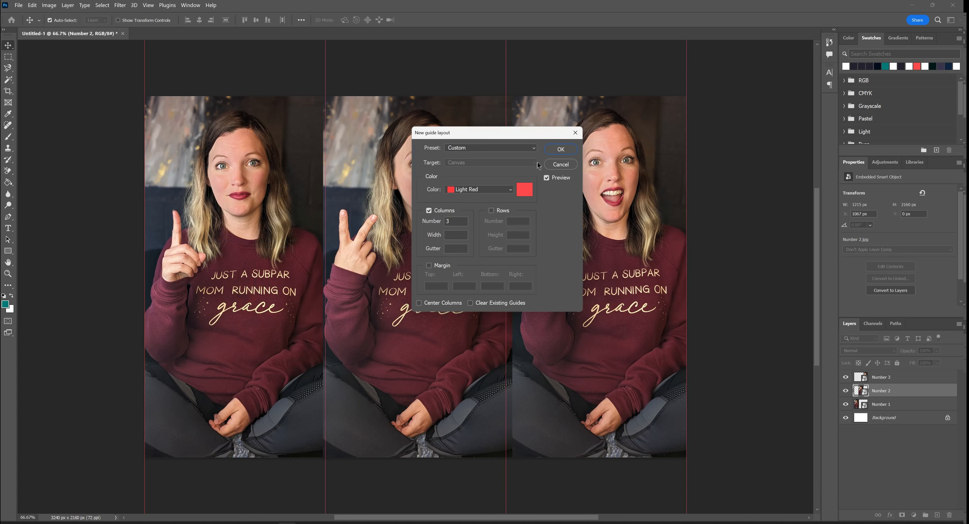
left_click(527, 192)
left_click(541, 142)
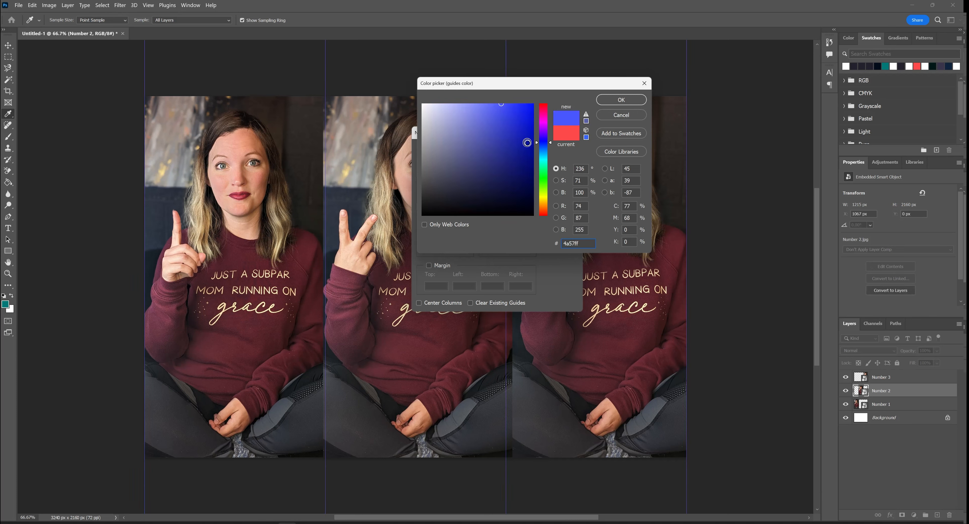
left_click(530, 99)
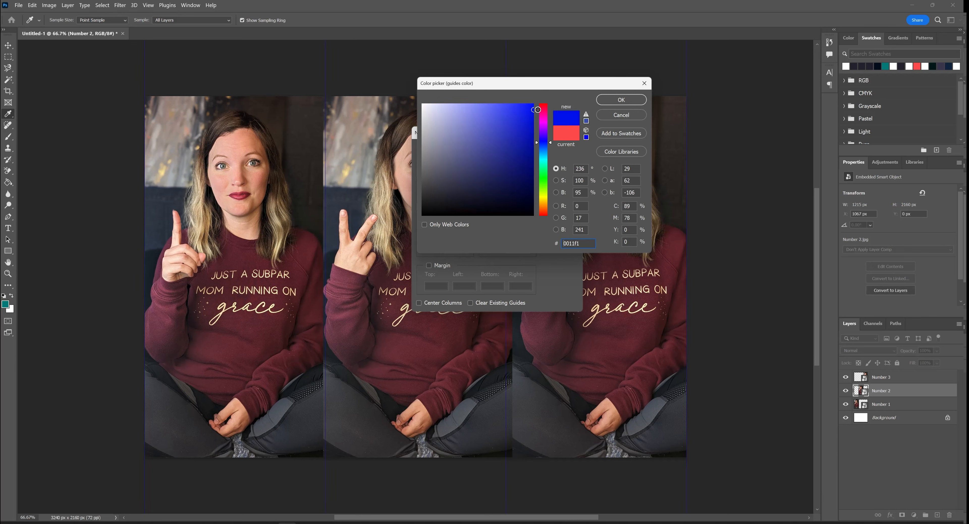
left_click(609, 102)
left_click(559, 150)
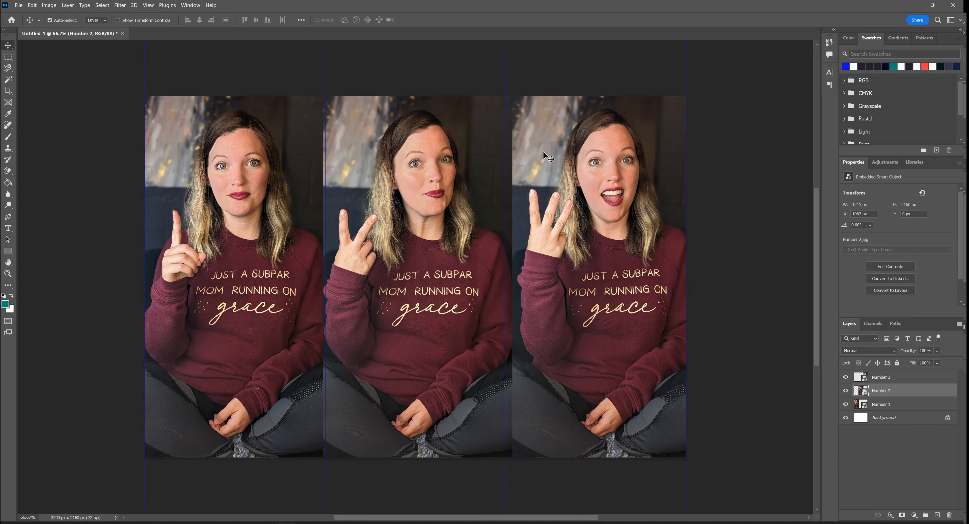
Step: Align the Number 2 and Number 3 photos with the column guides, at X 1080 px and 2160 px
left_click_drag(359, 151, 363, 151)
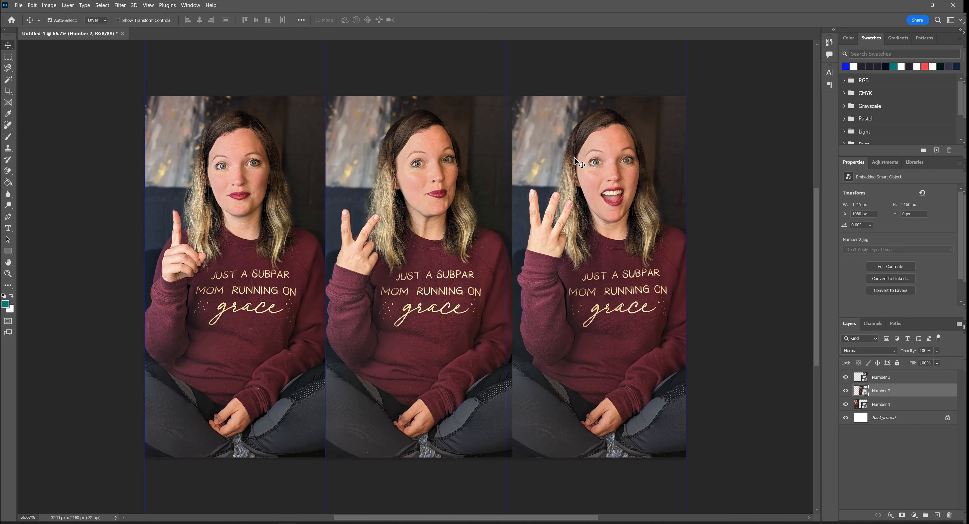
left_click_drag(576, 163, 568, 162)
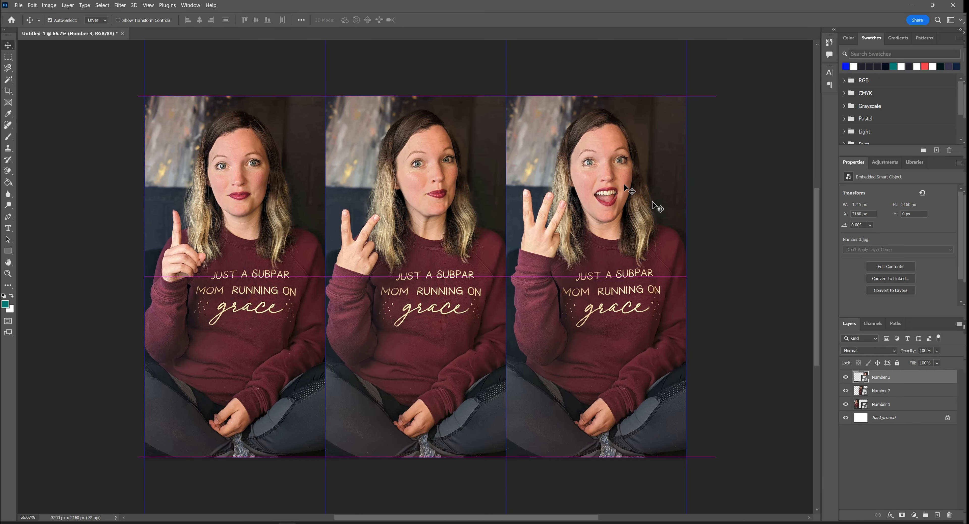
left_click(737, 292)
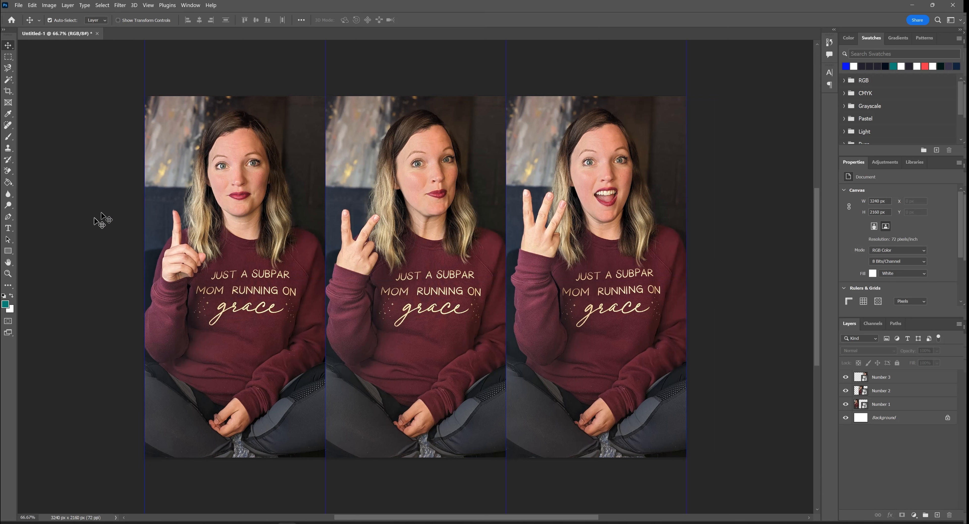
Step: Draw a rectangle of about 3345 x 2230 px covering the whole canvas and turn the path into a shape layer
left_click(8, 251)
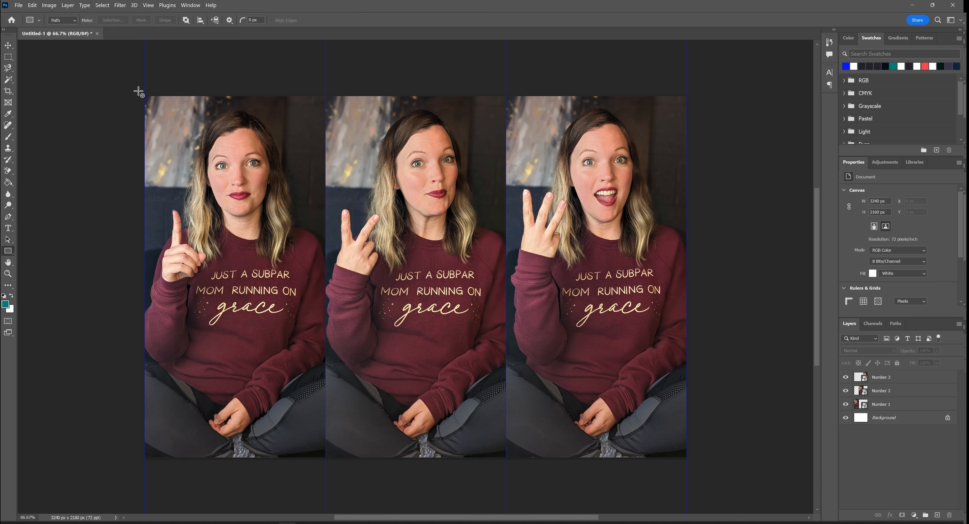
left_click_drag(138, 90, 461, 341)
left_click_drag(578, 403, 697, 463)
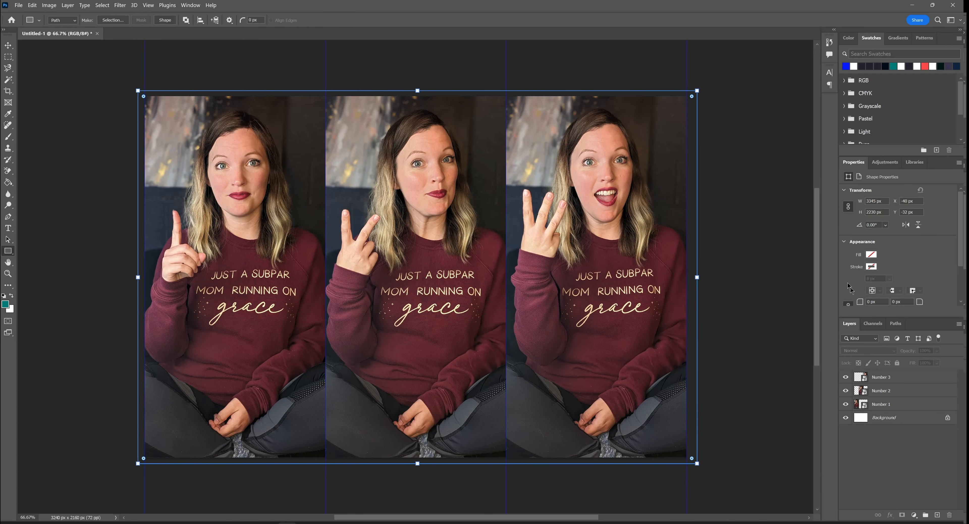
left_click(165, 21)
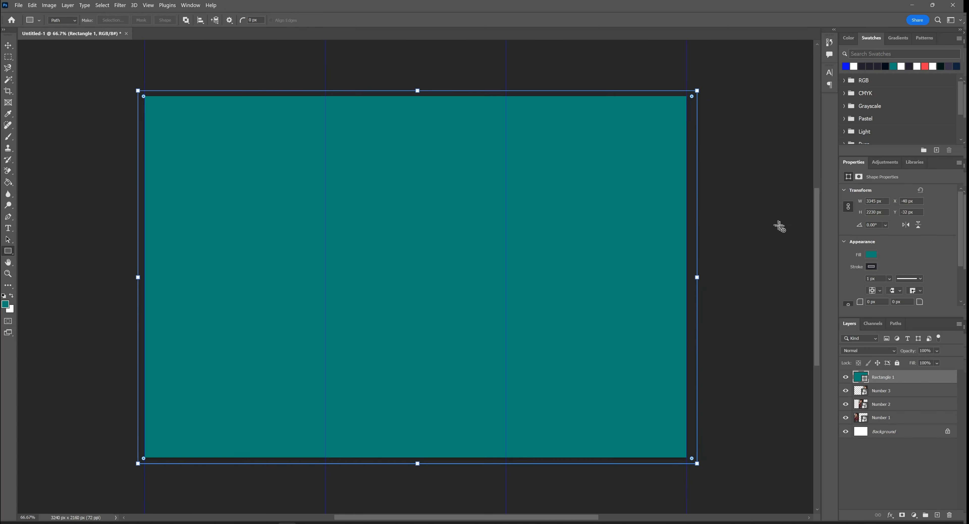
Step: Set the rectangle's stroke colour to #24222d
left_click(872, 266)
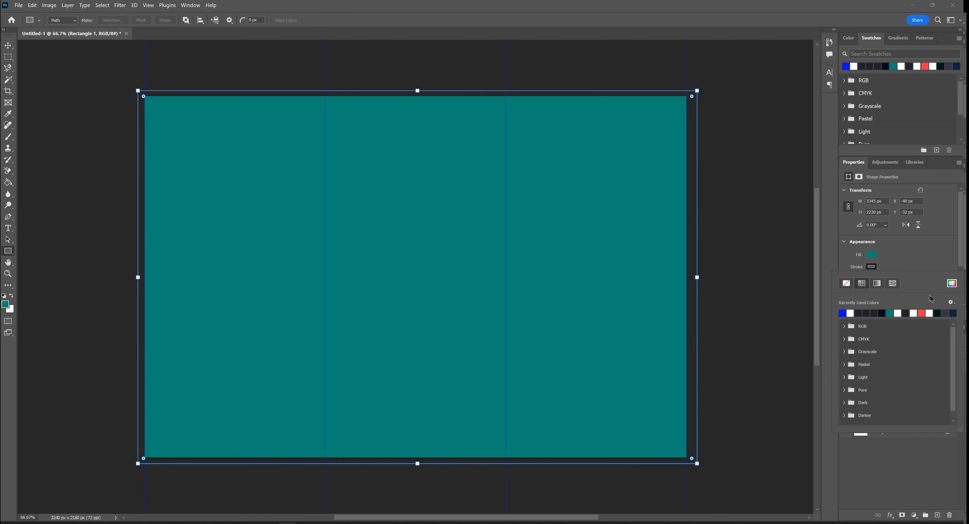
left_click(953, 286)
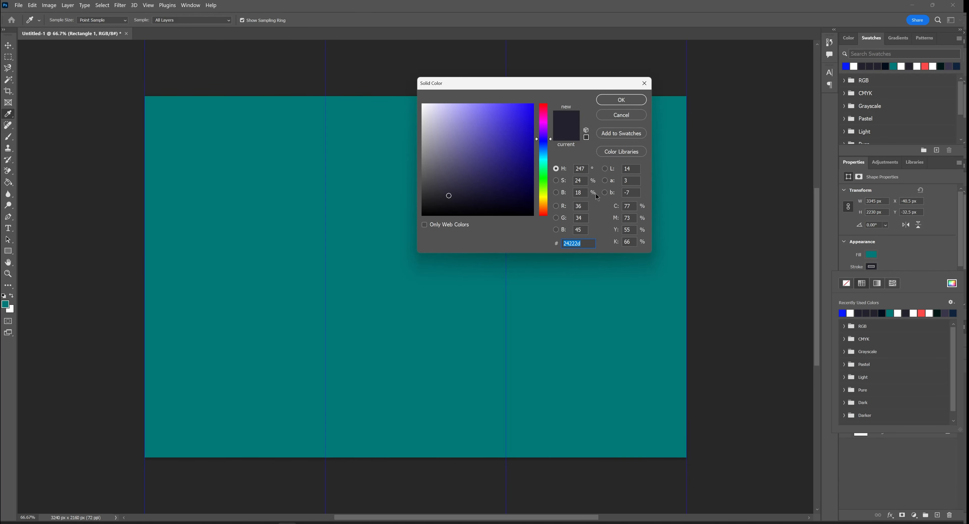
left_click(625, 101)
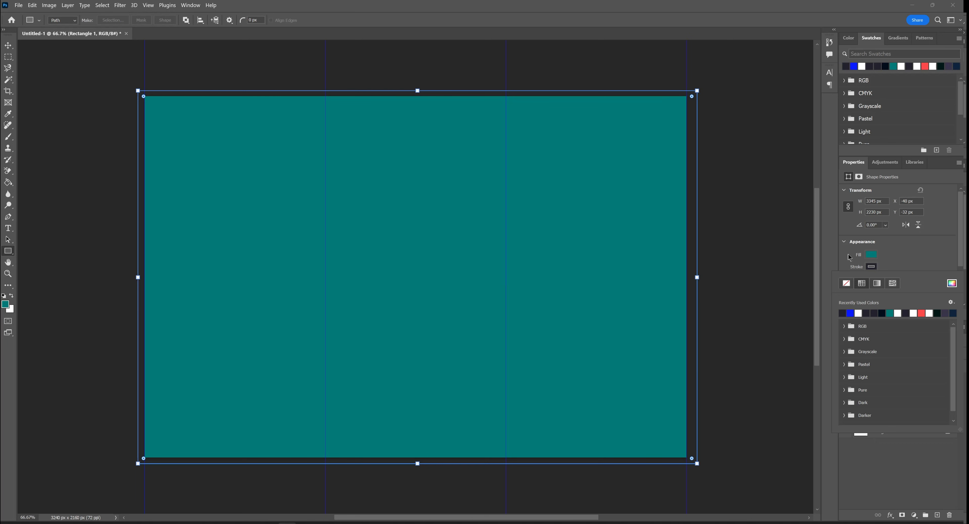
Step: Fill the rectangle with the dark colour #24222d and set its stroke to none
left_click(873, 258)
left_click(951, 272)
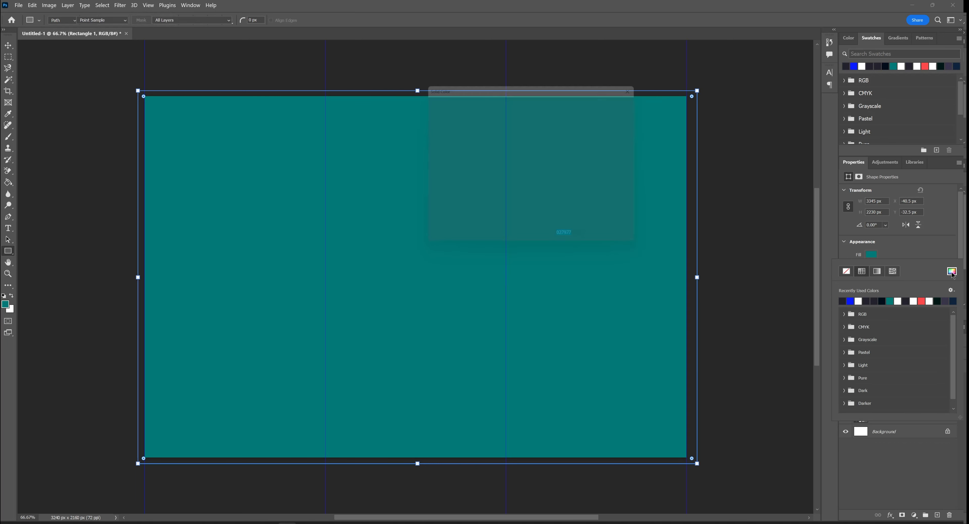
type("24222d")
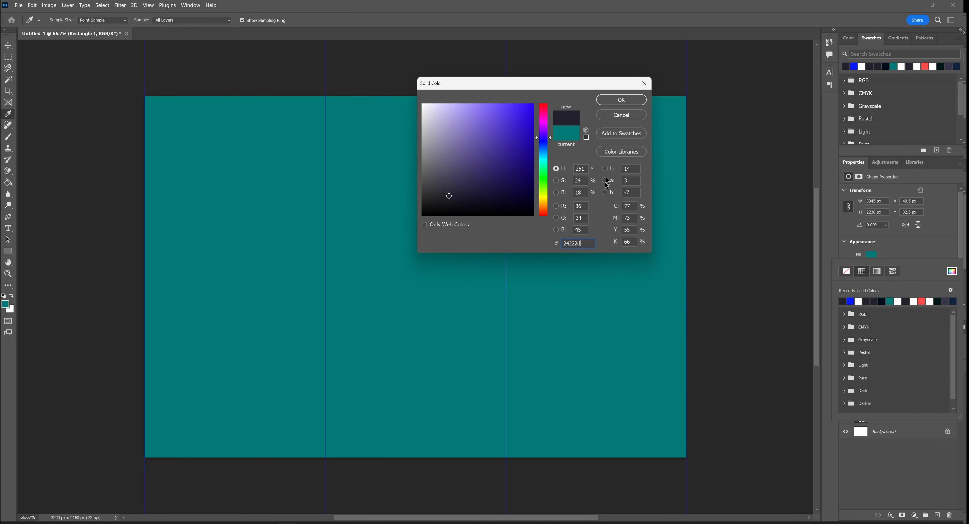
left_click(616, 100)
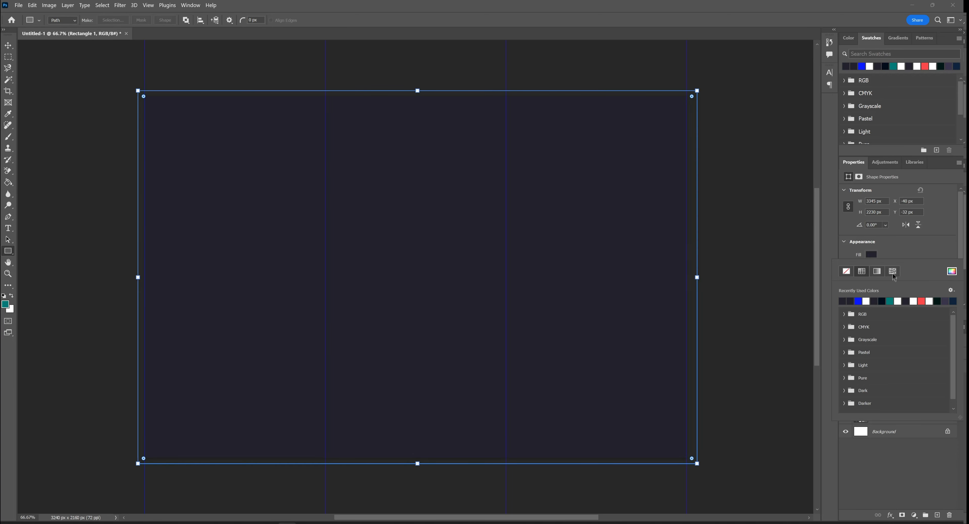
left_click(903, 250)
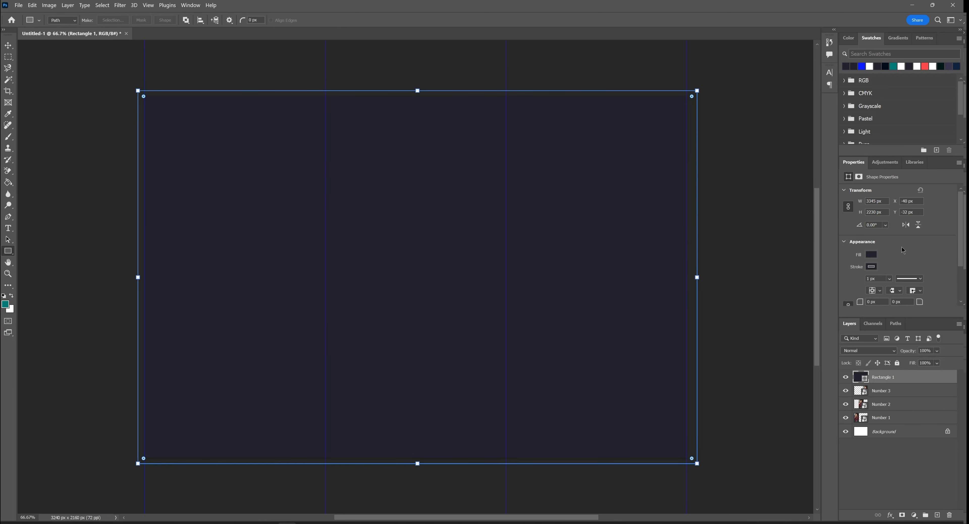
left_click(872, 267)
left_click(846, 285)
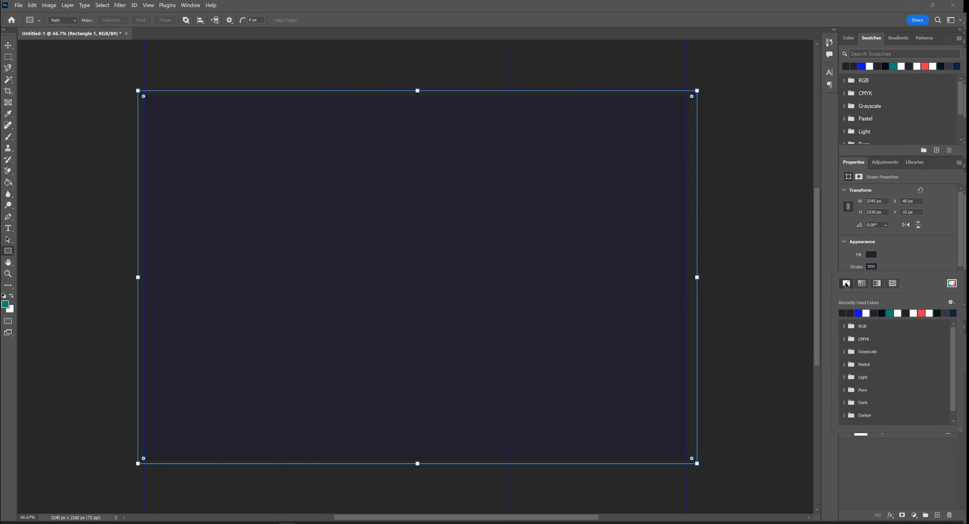
left_click(895, 261)
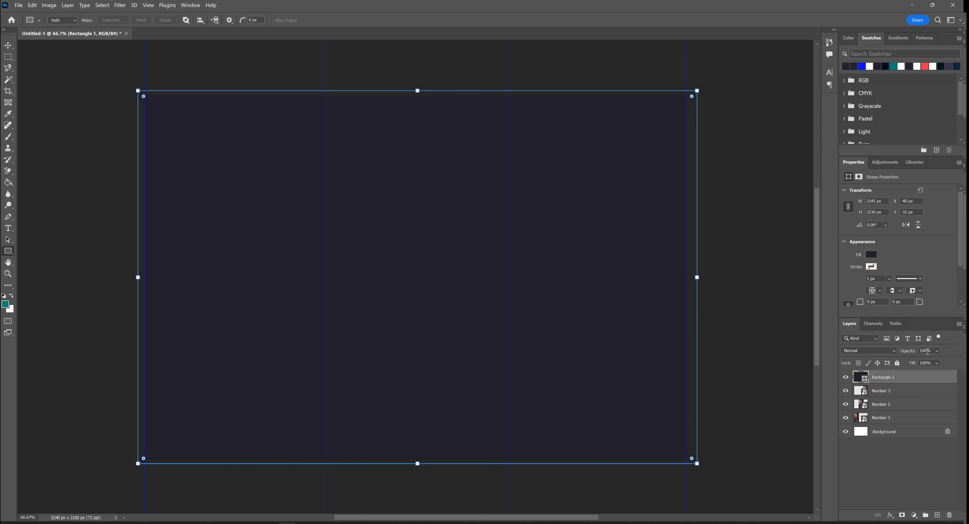
Step: Lower the Rectangle 1 layer's opacity to about 63% and deselect the layer
mouse_move(913, 352)
left_mouse_down()
mouse_move(900, 358)
mouse_move(907, 353)
left_mouse_up()
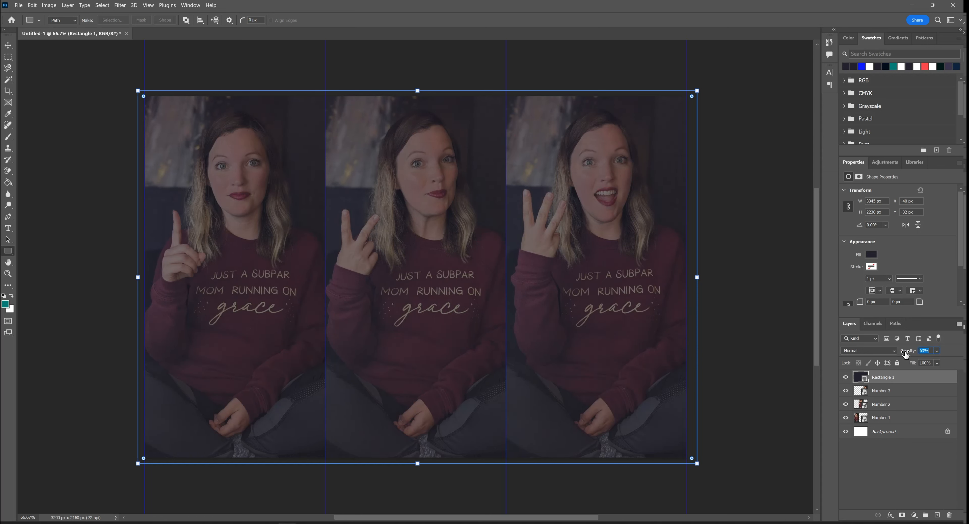
left_click_drag(905, 354, 904, 354)
left_click(10, 47)
left_click(129, 367)
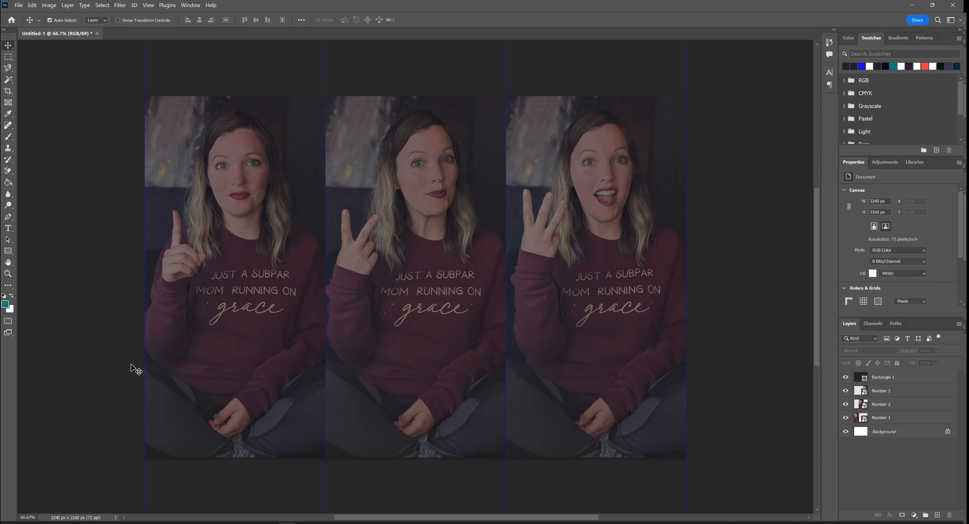
Step: Add a white Bebas Neue Bold text layer over the photos reading "3 WAYS TO GET MORE CLIENTS"
left_click(7, 227)
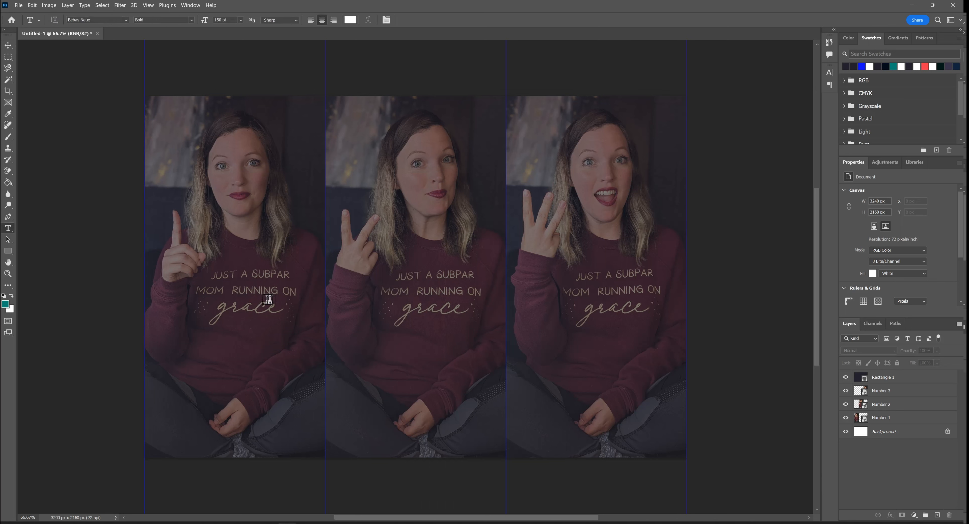
left_click(281, 300)
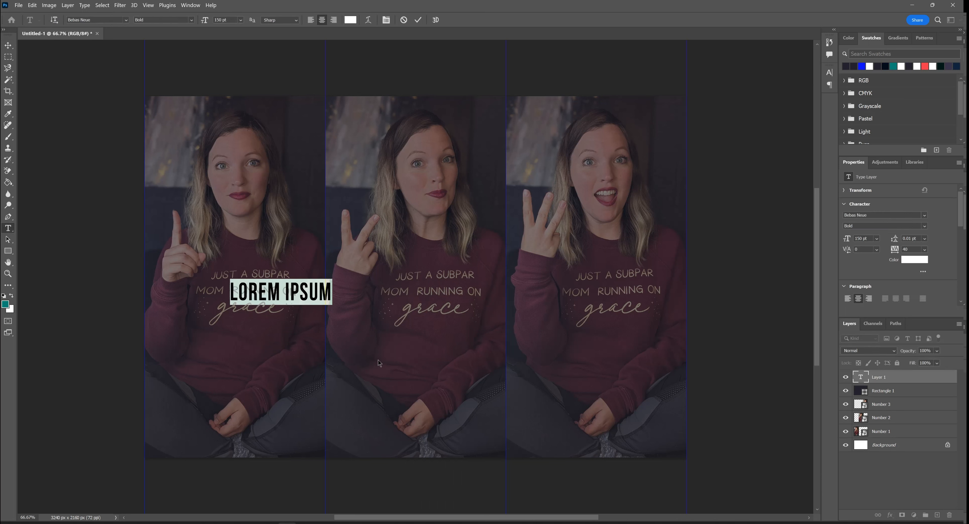
type("3")
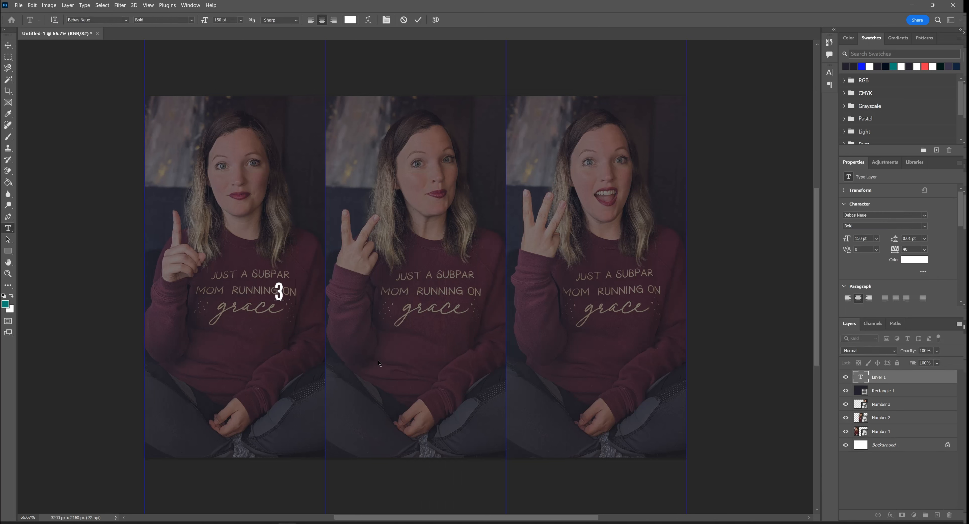
type(" WAYS")
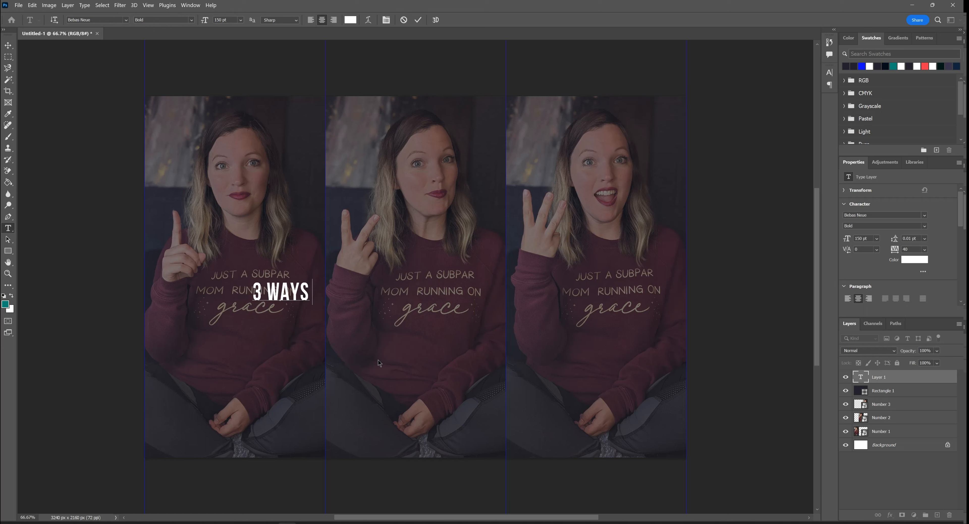
type(" TO GET M")
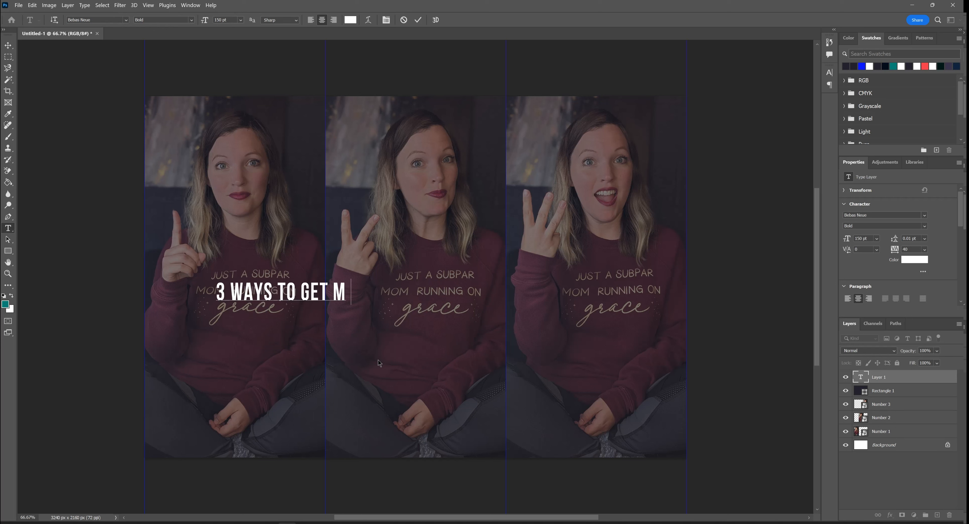
type("ORE C")
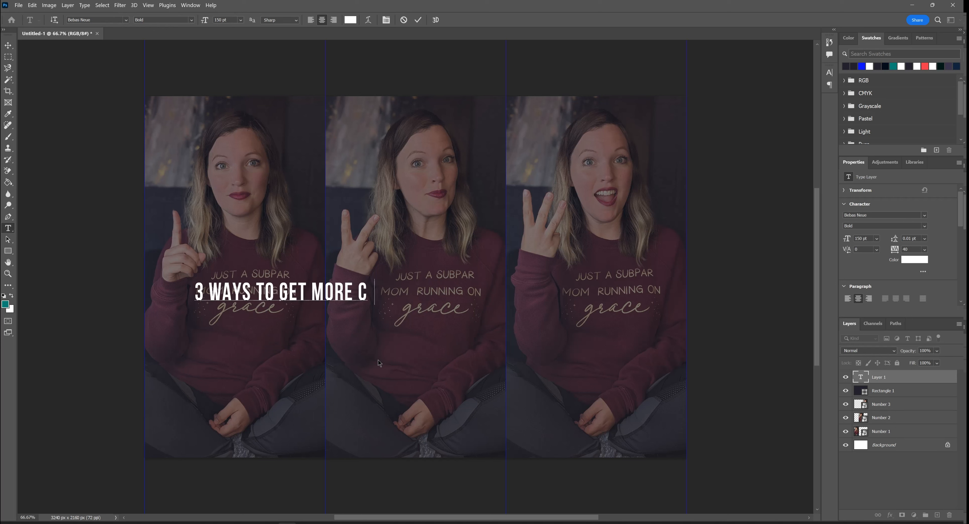
type("LIENTS")
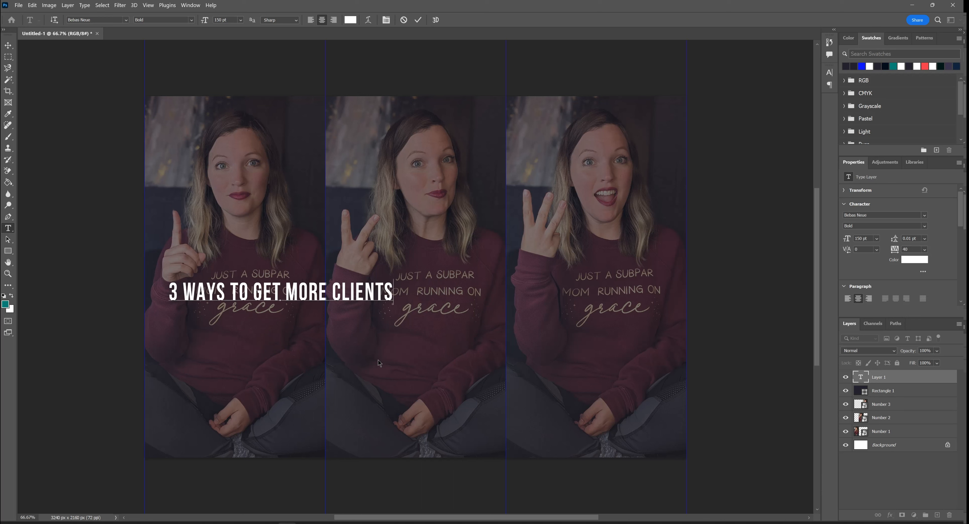
left_click(11, 45)
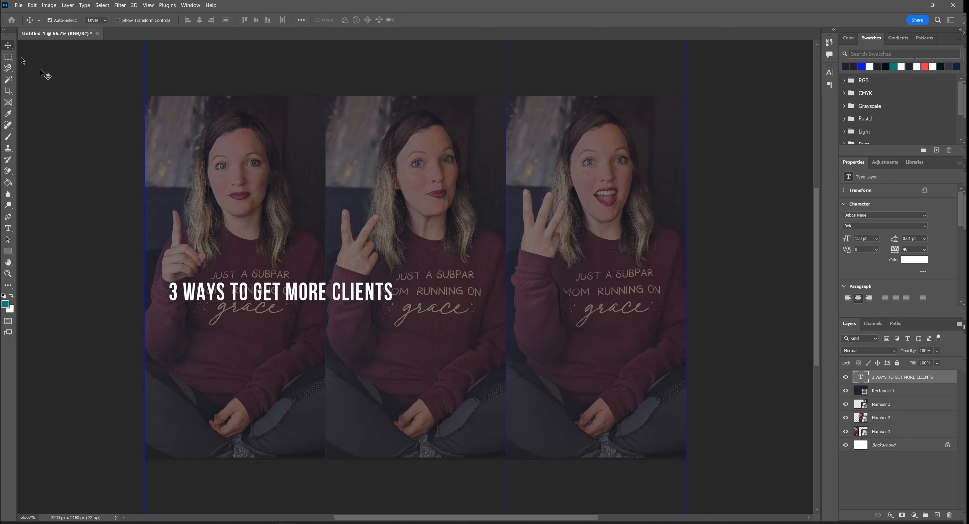
Step: Set the headline's font size to 320 pt and centre it across the three photos, then deselect the layer
left_click_drag(275, 291, 407, 269)
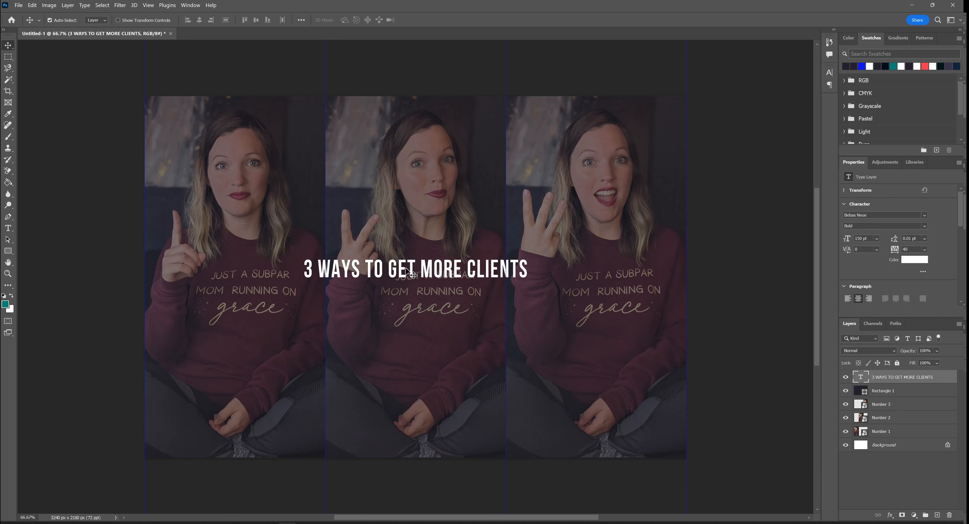
double_click(406, 268)
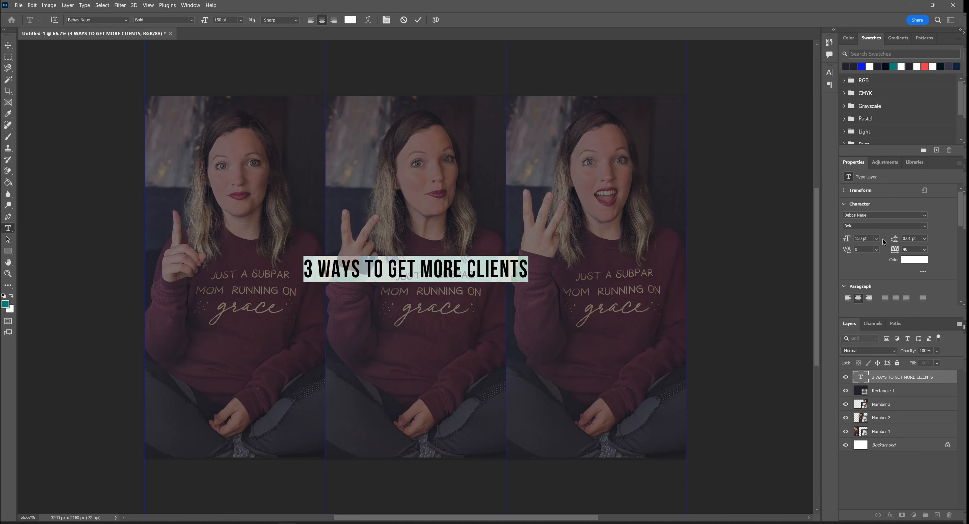
left_click(854, 239)
type("320")
key("Return")
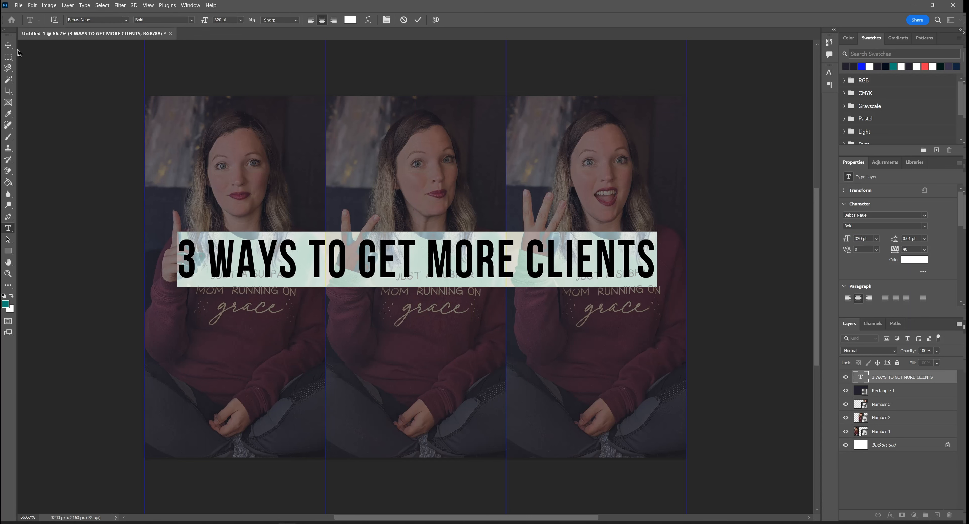
left_click(8, 45)
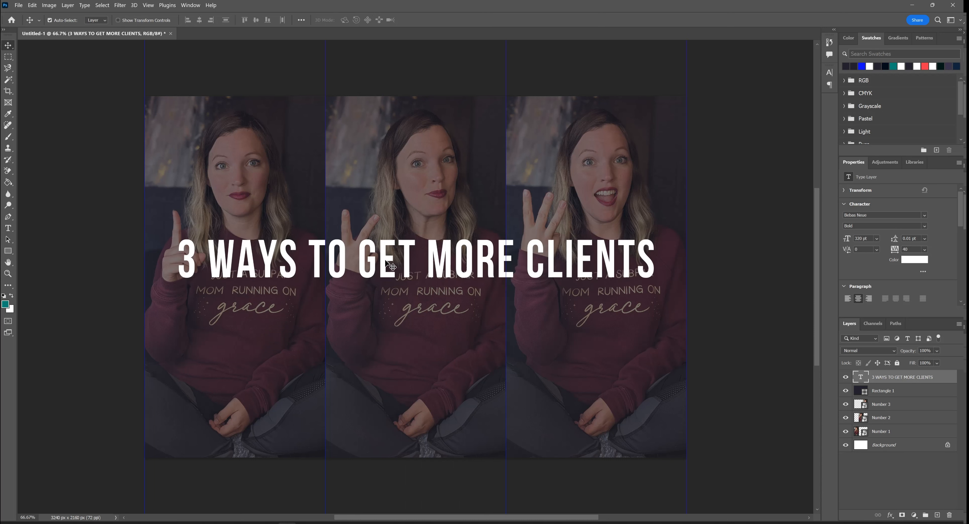
left_click_drag(385, 260, 384, 280)
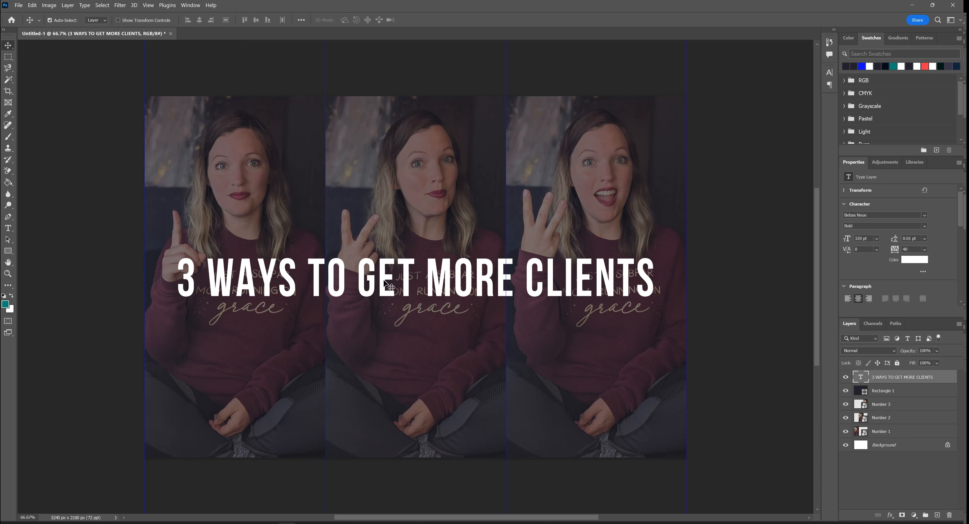
left_click(115, 261)
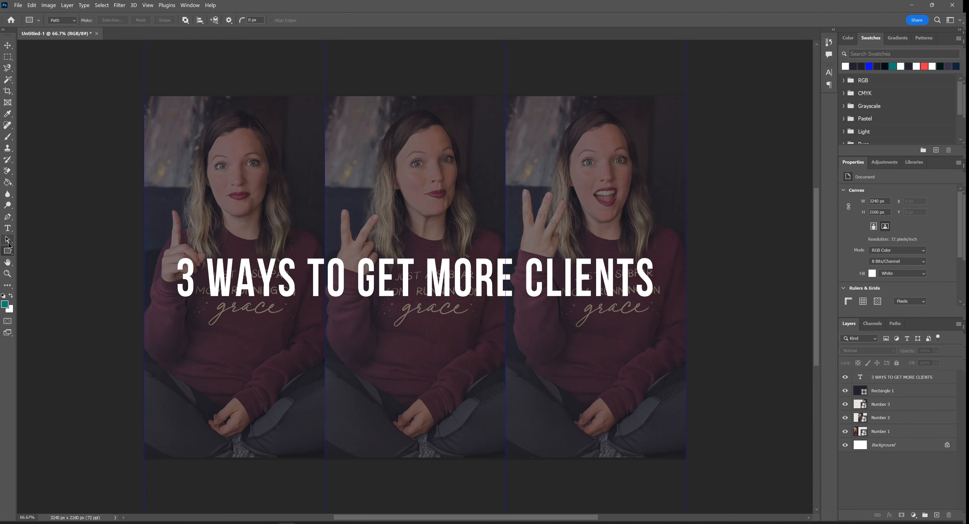
Step: Draw a rectangle of about 2959 x 278 px around the headline and turn the path into a shape layer
left_click(8, 239)
left_click(7, 253)
left_click_drag(169, 256, 663, 302)
left_click(165, 20)
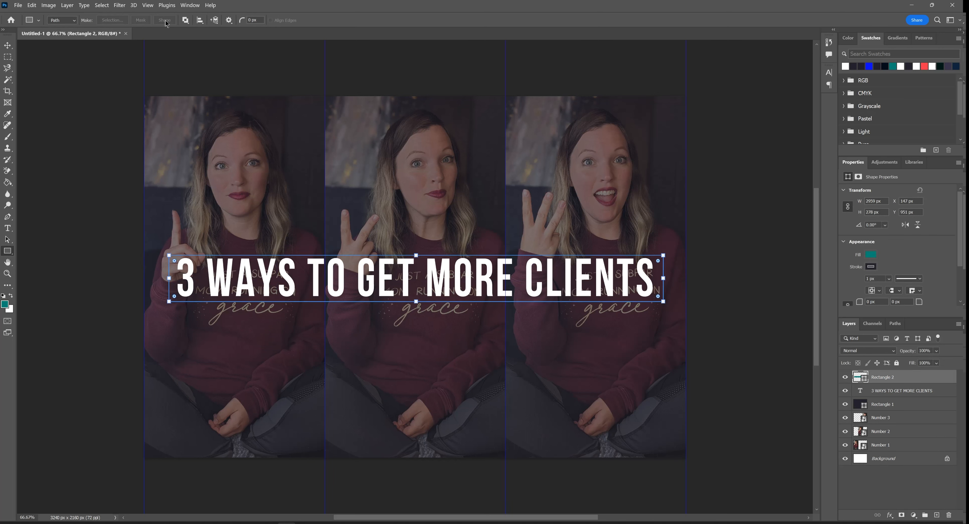
Step: Fill the rectangle around the headline with the dark colour #24222d
left_click(871, 255)
left_click(951, 271)
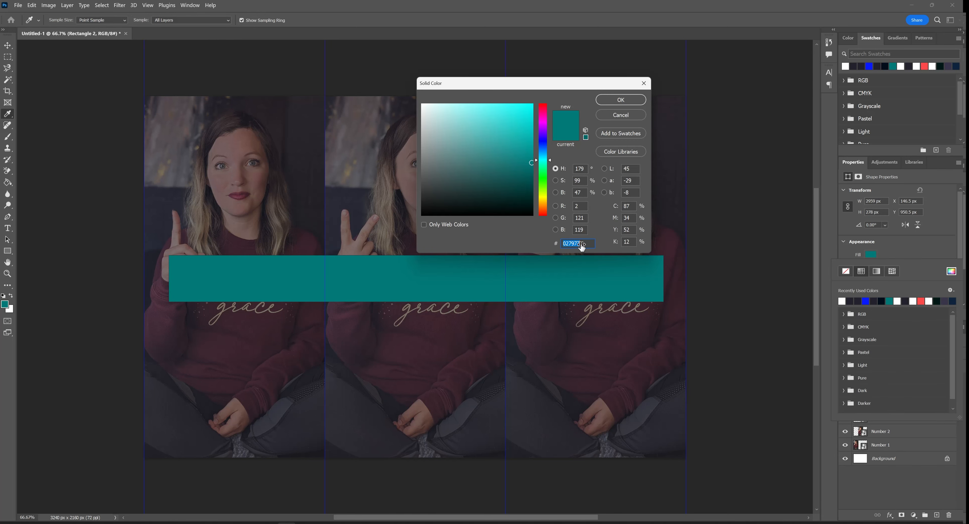
type("24222d")
left_click(620, 100)
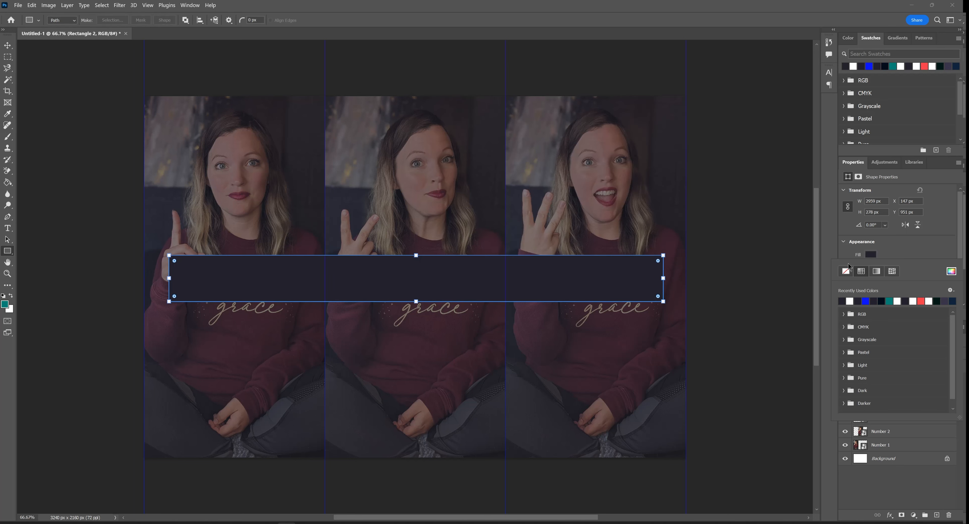
left_click(849, 258)
Step: Set the headline rectangle's stroke colour to white
left_click(870, 266)
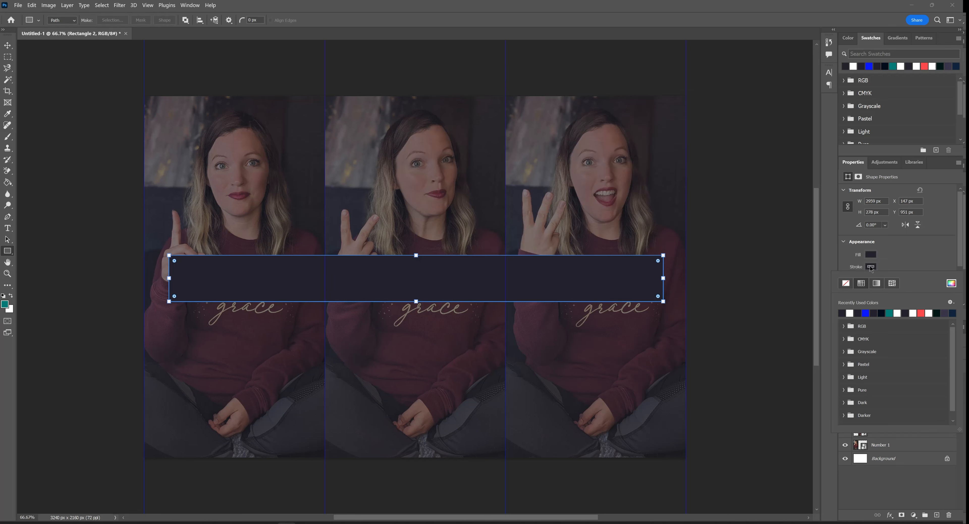
left_click(850, 312)
left_click(902, 268)
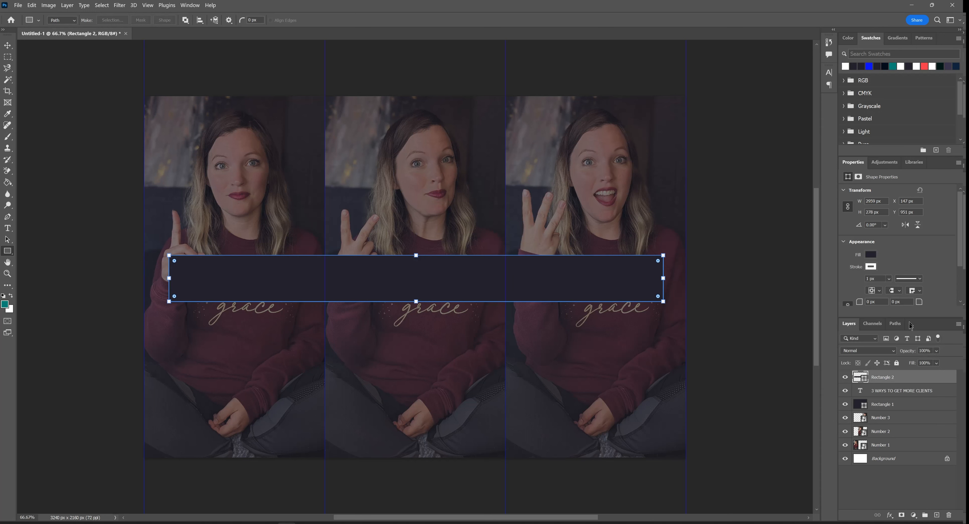
Step: Lower the headline rectangle's layer fill to about 64% and set its stroke width to 11 px
left_click_drag(911, 365, 900, 370)
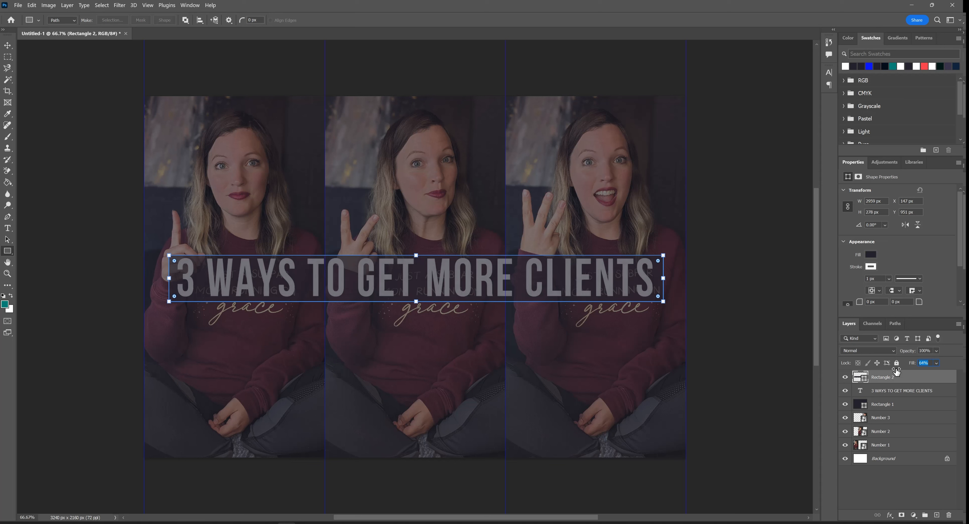
left_click_drag(896, 371, 895, 366)
key("Return")
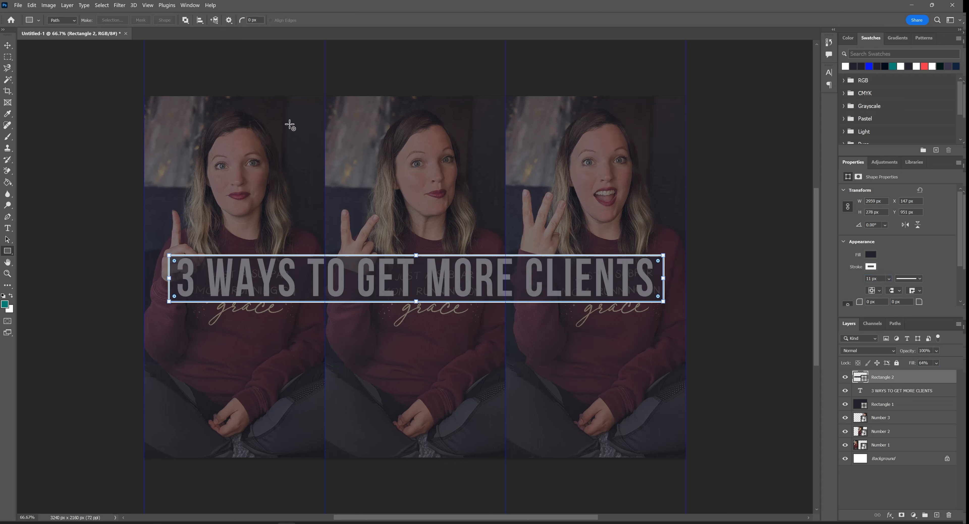
Step: Move the Rectangle 2 layer below the headline text layer and nudge the box to frame the text evenly
left_click_drag(901, 380, 902, 397)
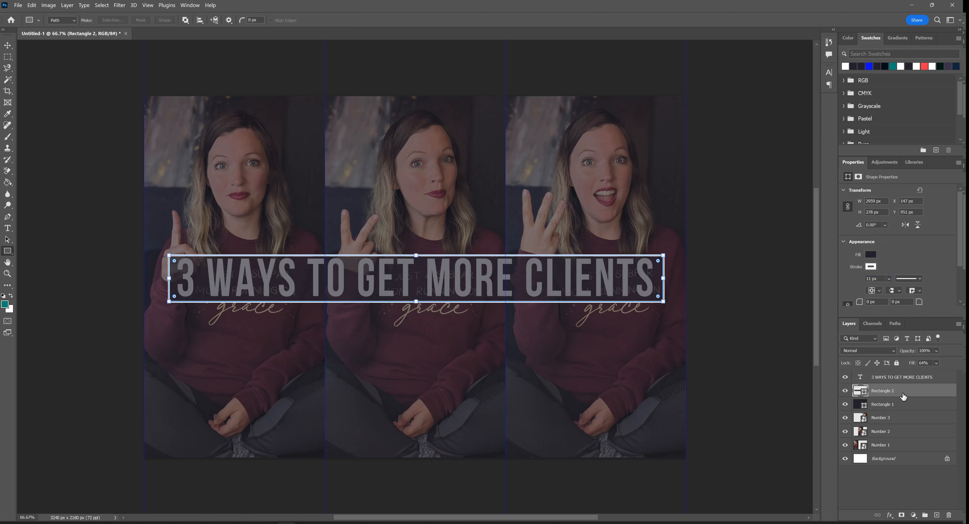
left_click(7, 46)
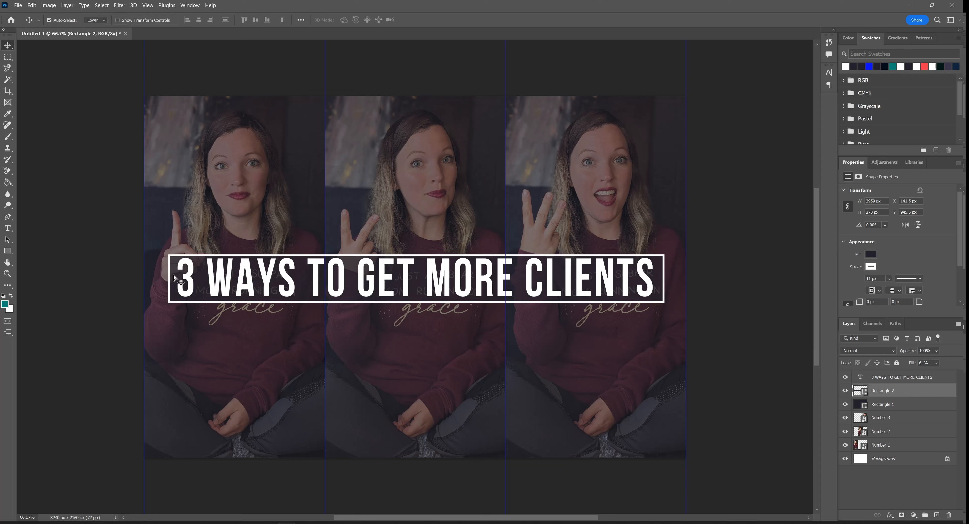
left_click_drag(174, 276, 171, 277)
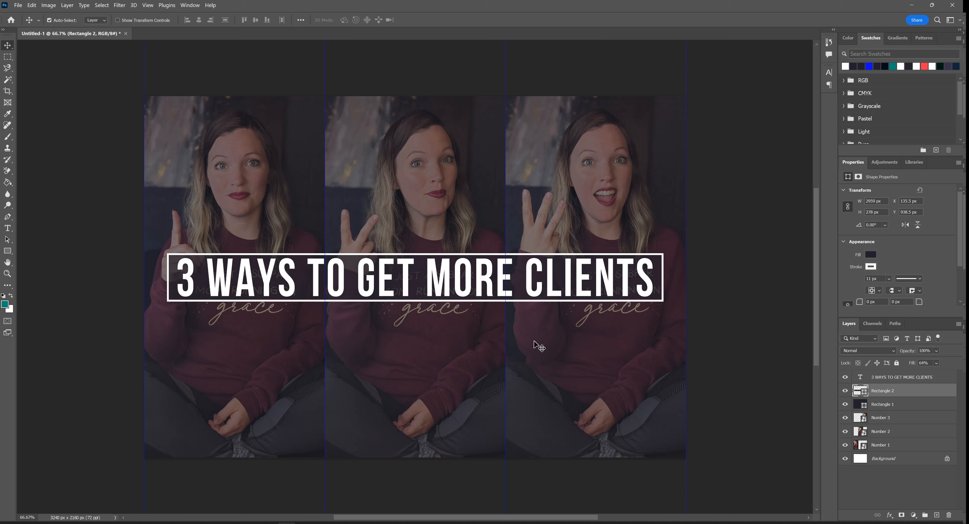
Step: Add a second text layer reading "FOR FREE" below the headline on the third photo
key("t")
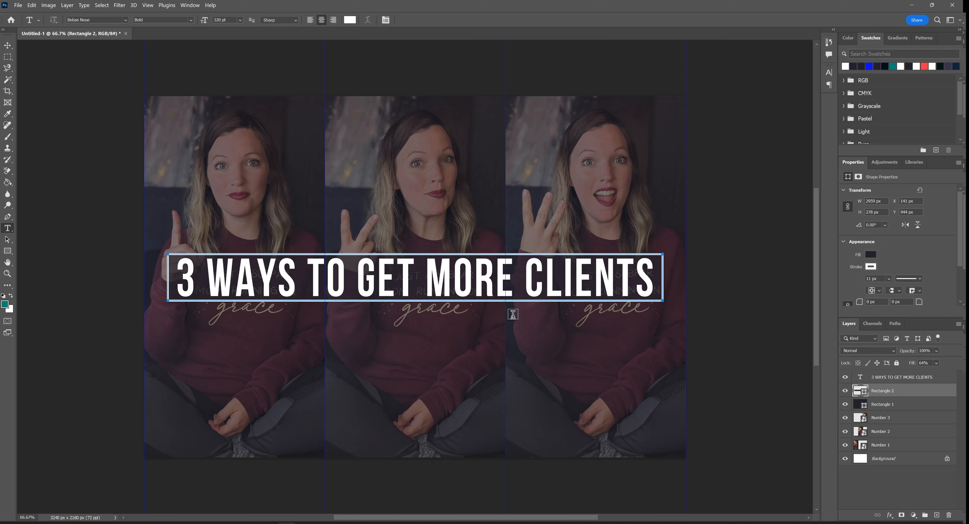
left_click(578, 349)
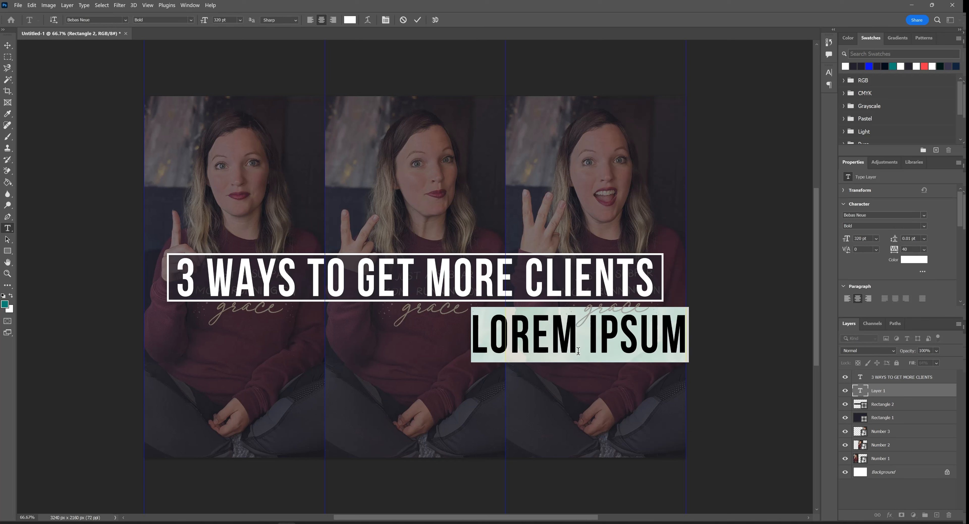
type("FOR FREE")
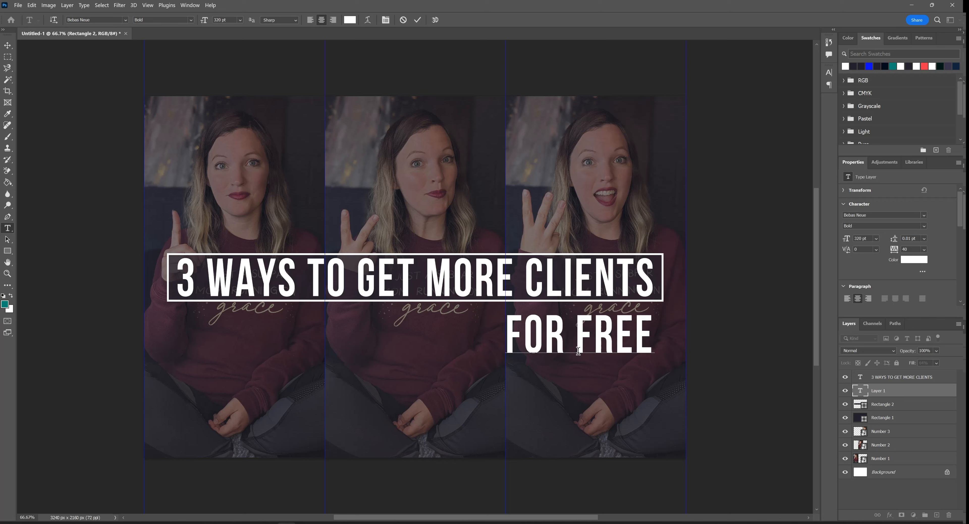
Step: Set the "FOR FREE" text to 145 pt and place it just below the right end of the headline box
key("ctrl+a")
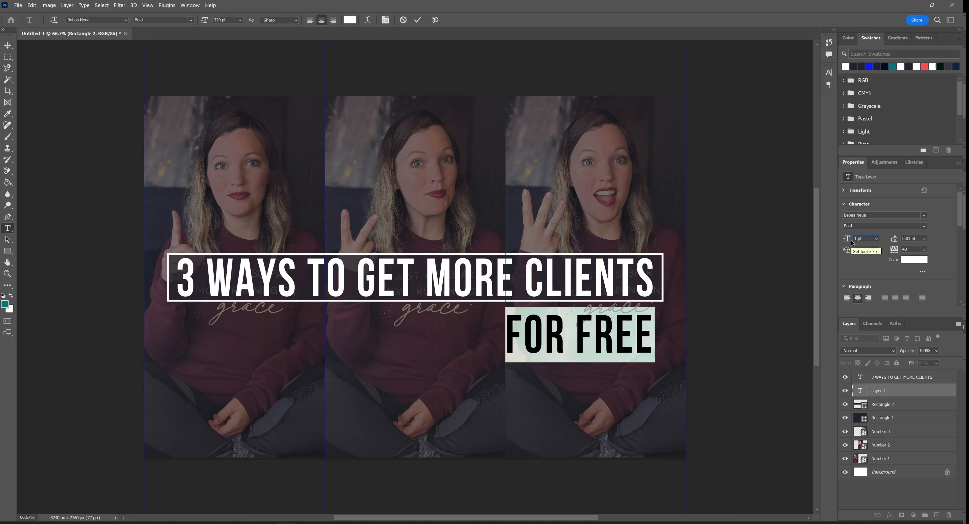
type("145")
key("Return")
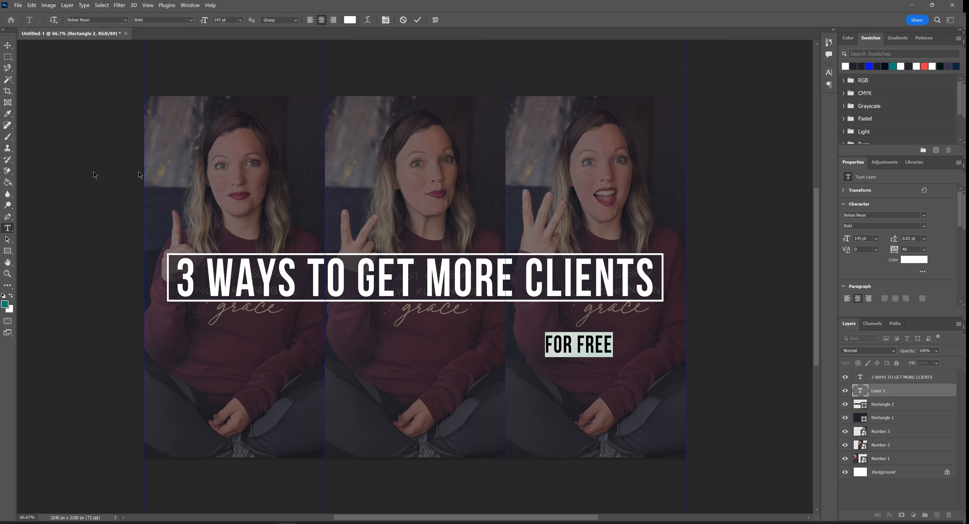
left_click(7, 45)
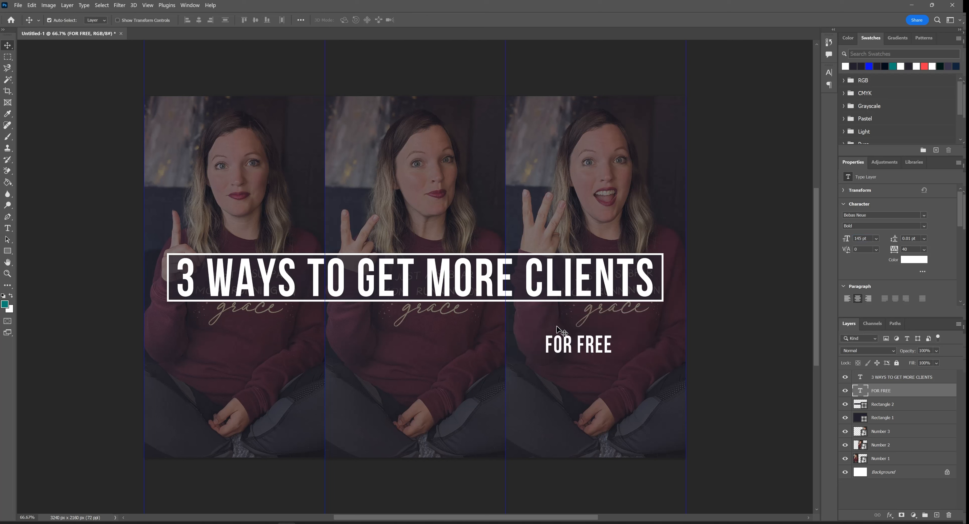
left_click_drag(564, 340, 605, 320)
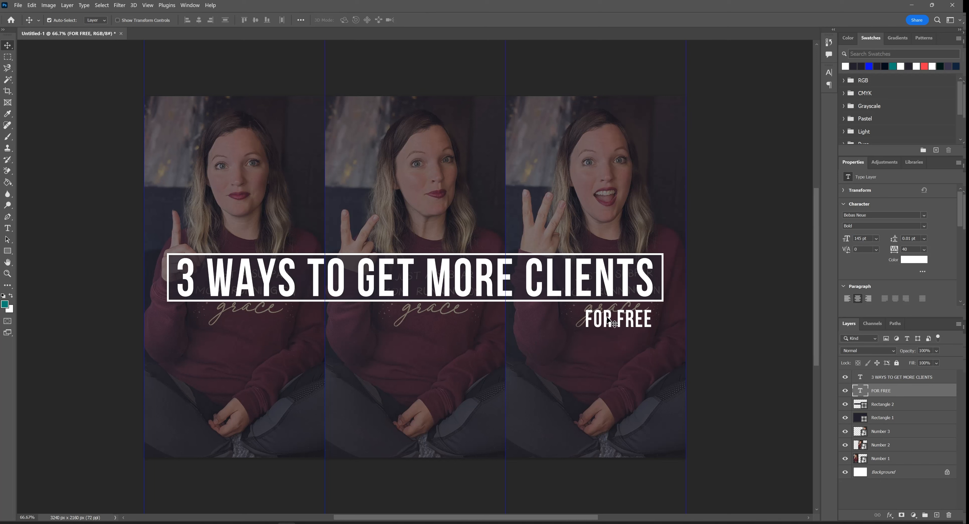
Step: Draw a rectangle of about 501 x 175 px around "FOR FREE" and turn the path into a shape layer
left_click(7, 250)
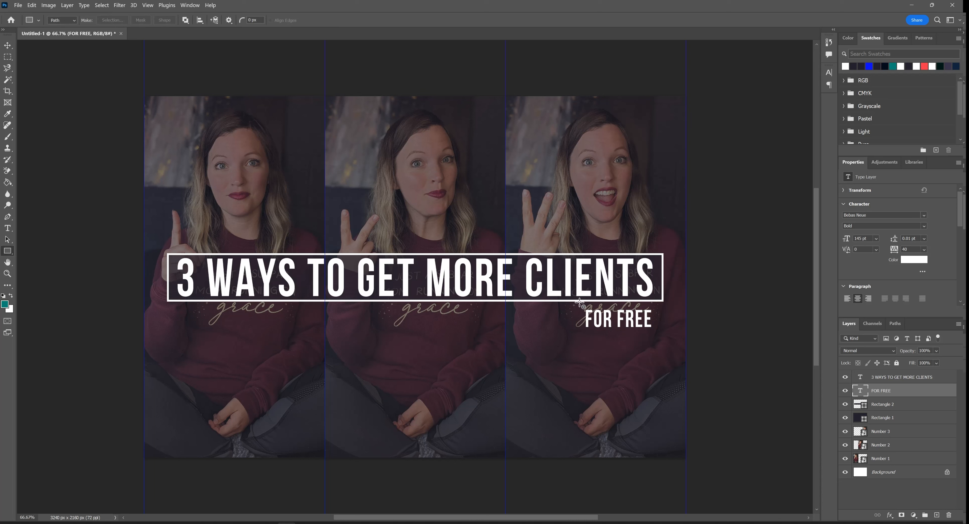
left_click_drag(579, 302, 662, 332)
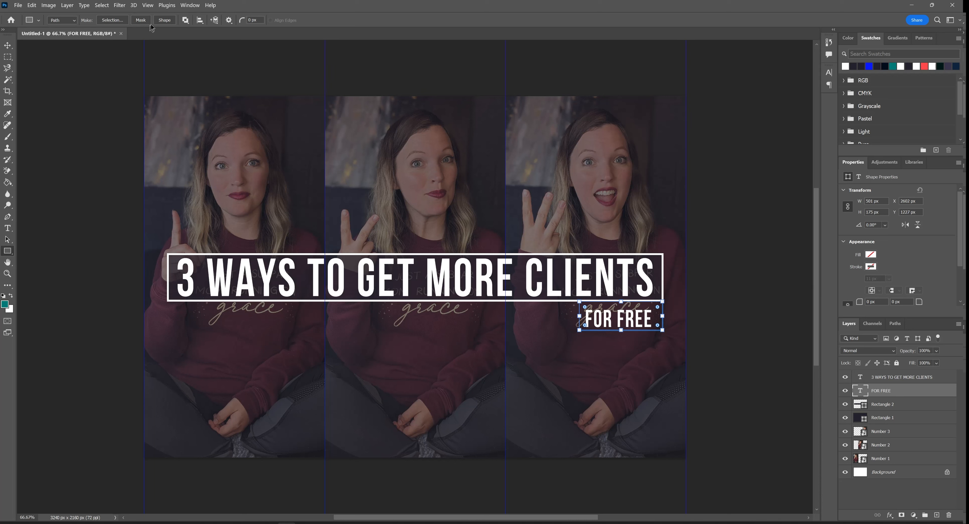
left_click(164, 20)
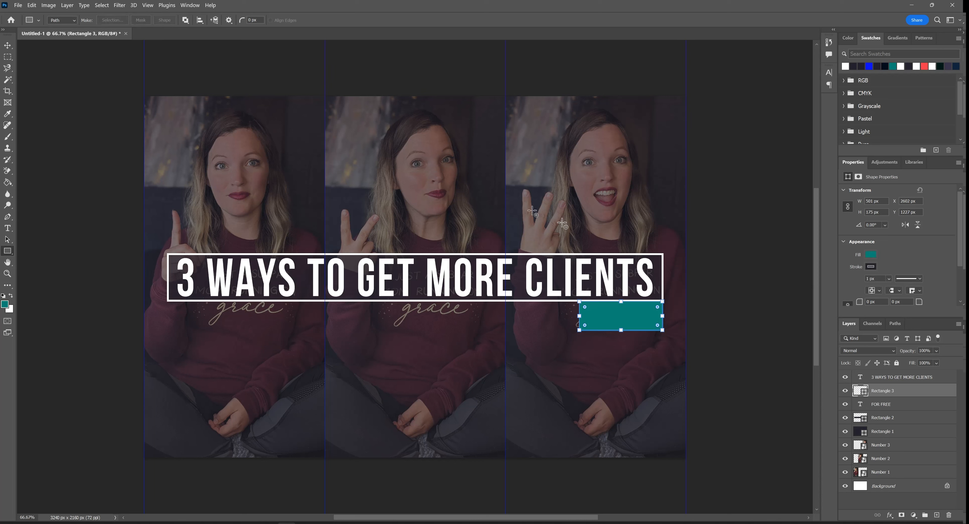
Step: Give the teal Rectangle 3 shape a white 8 px stroke and lower its layer fill to 85%
left_click(870, 266)
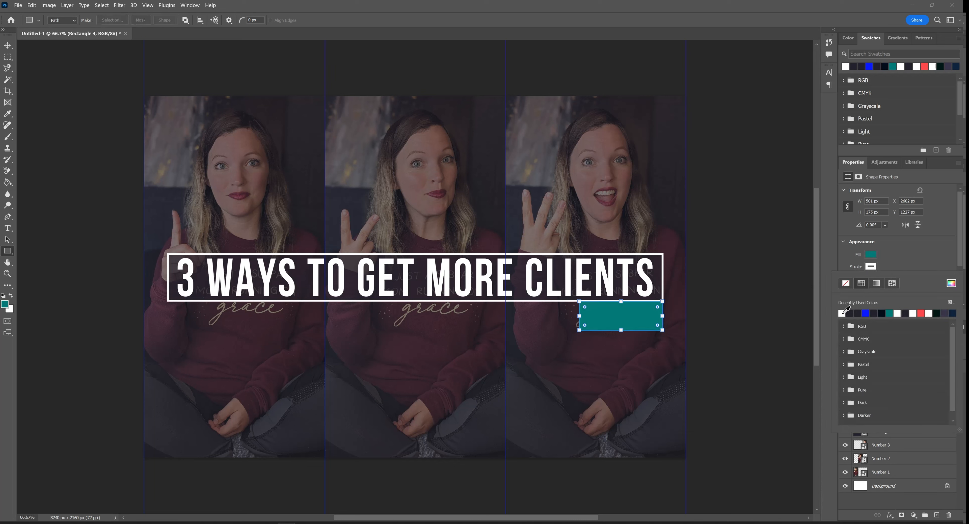
left_click(903, 264)
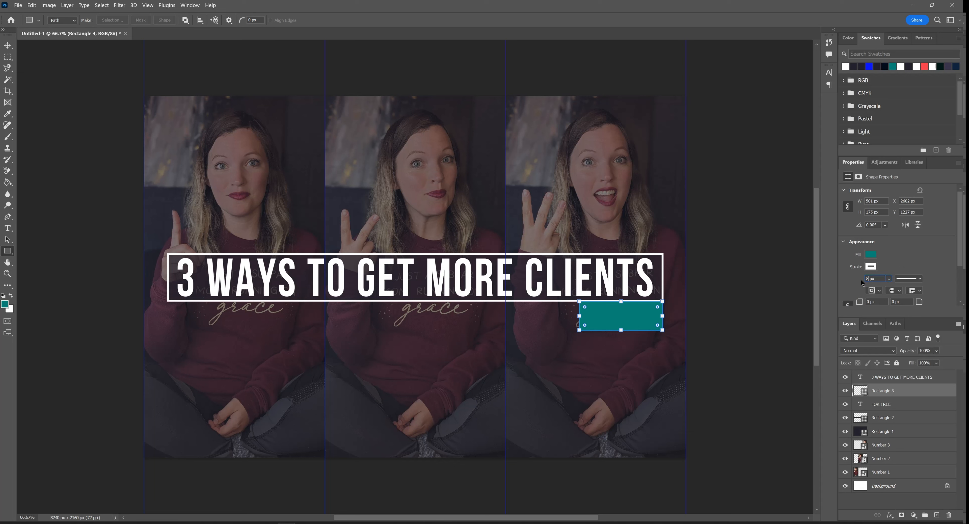
key("Return")
left_click_drag(916, 365, 907, 368)
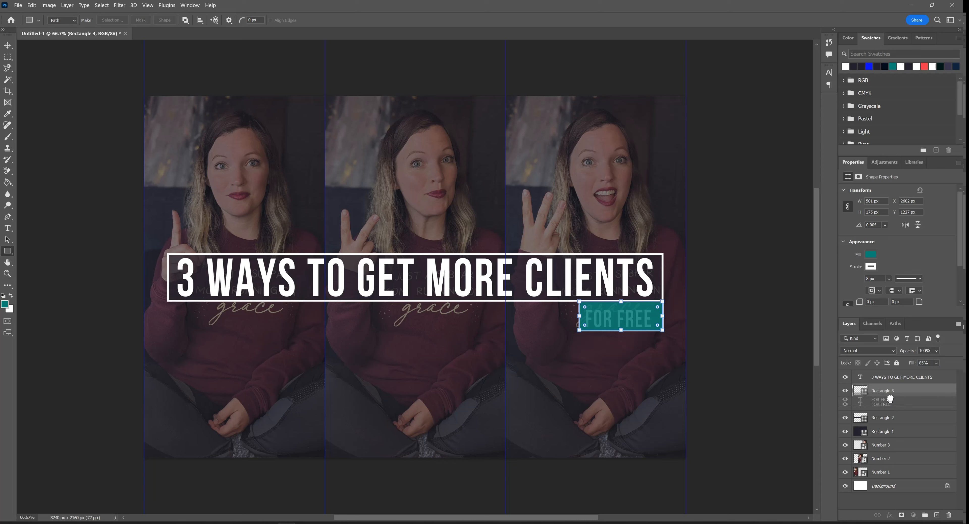
Step: Move the "FOR FREE" text layer above Rectangle 3 and center the text inside the teal box
left_click_drag(890, 391, 889, 385)
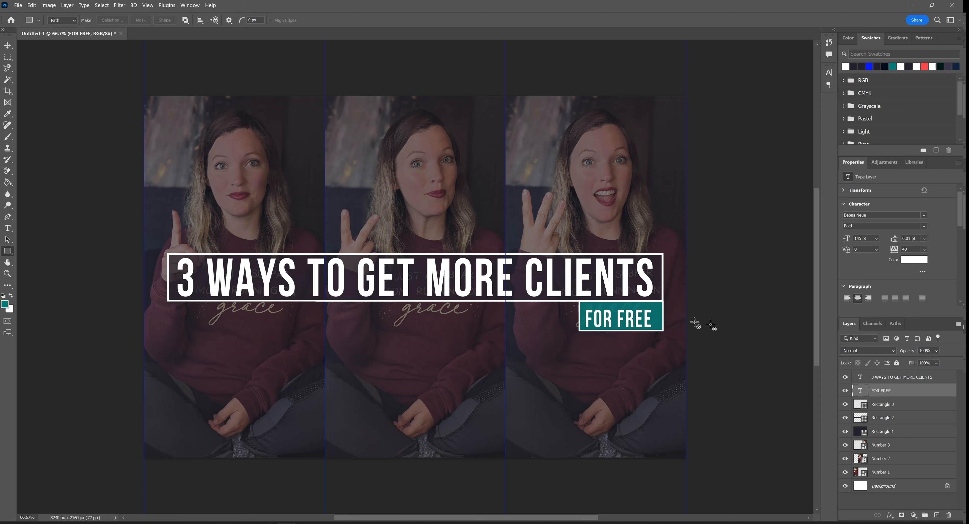
left_click(1, 47)
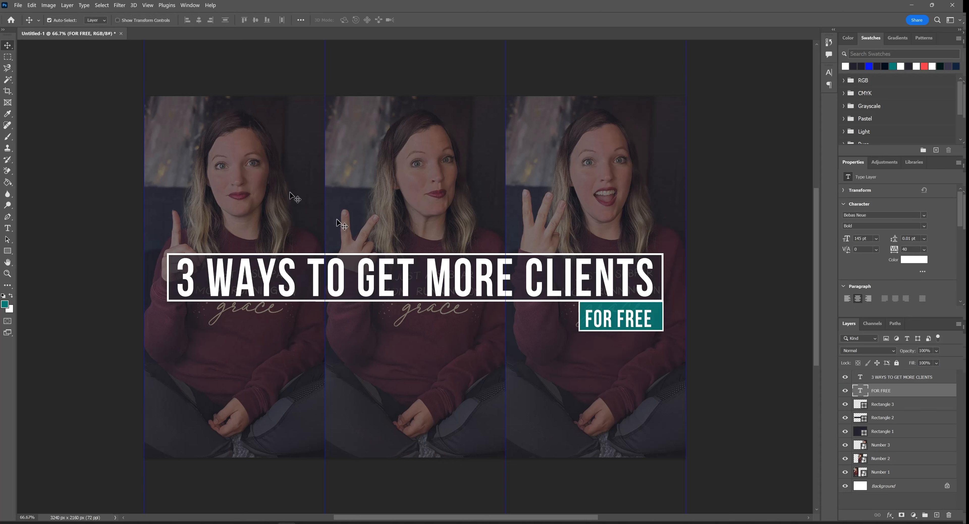
left_click_drag(607, 317, 609, 315)
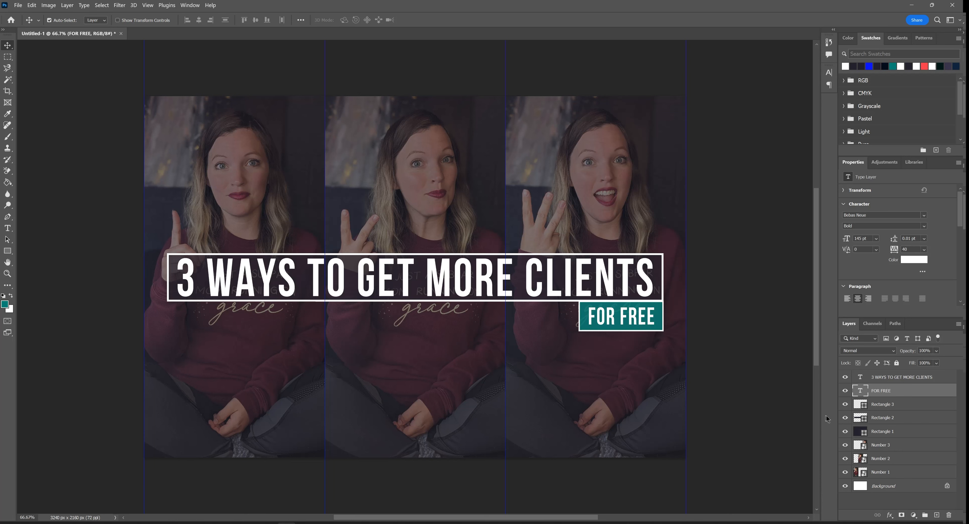
Step: Nudge Rectangle 3 horizontally to align it with the right edge of the headline box, then deselect the layer
left_click(877, 405)
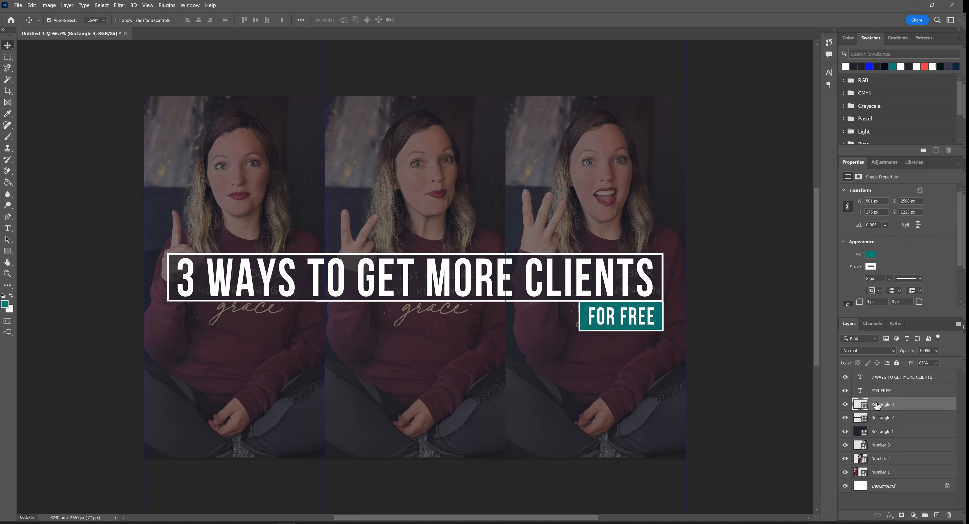
key("Left")
key("Left")
key("Right")
left_click(117, 293)
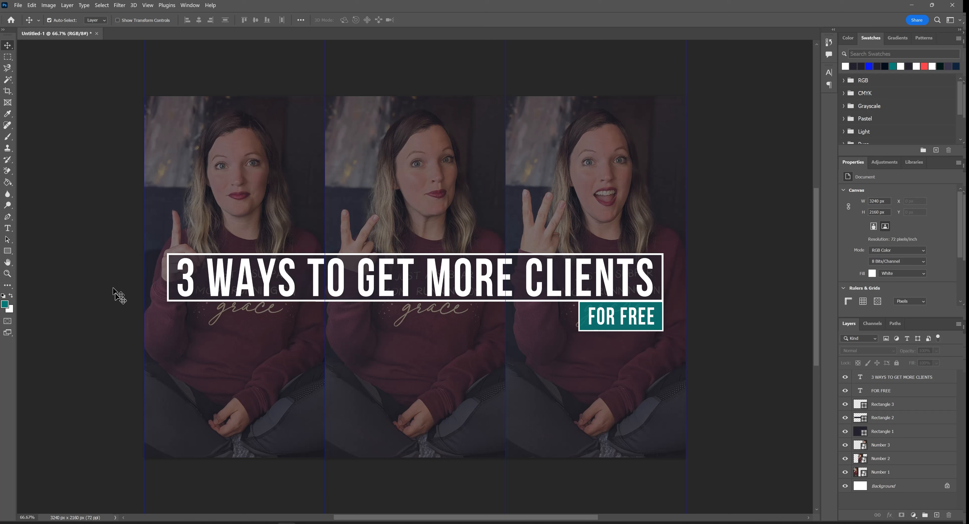
Step: Slice the banner into three panels from the existing guides with the Slice tool
left_click(10, 285)
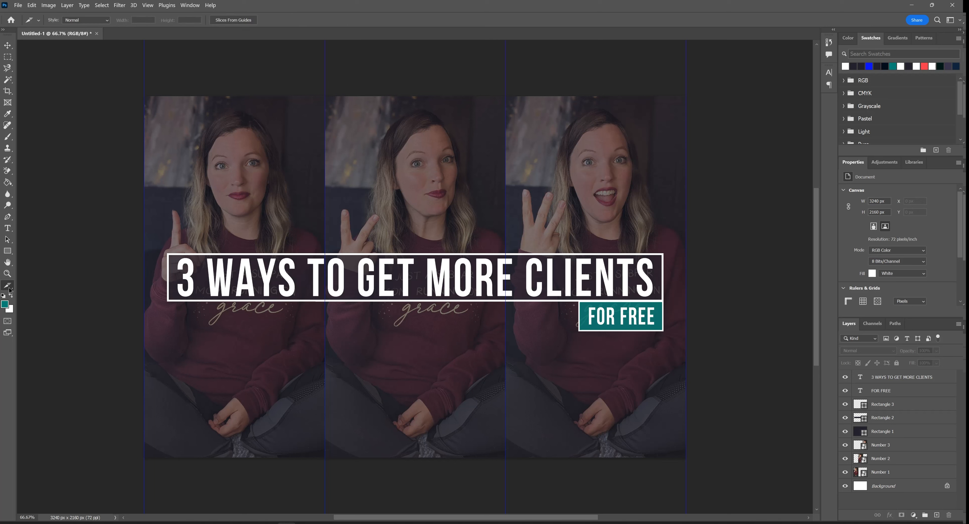
right_click(9, 288)
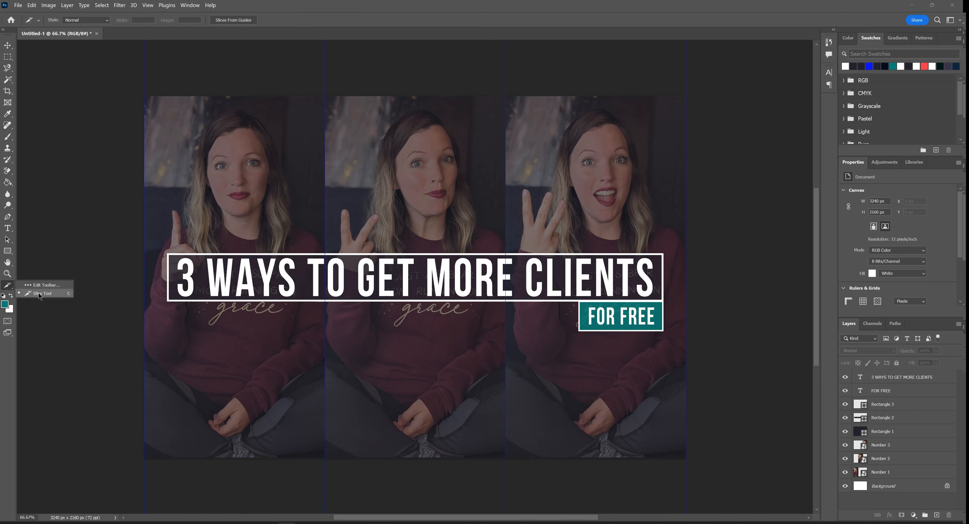
left_click(245, 22)
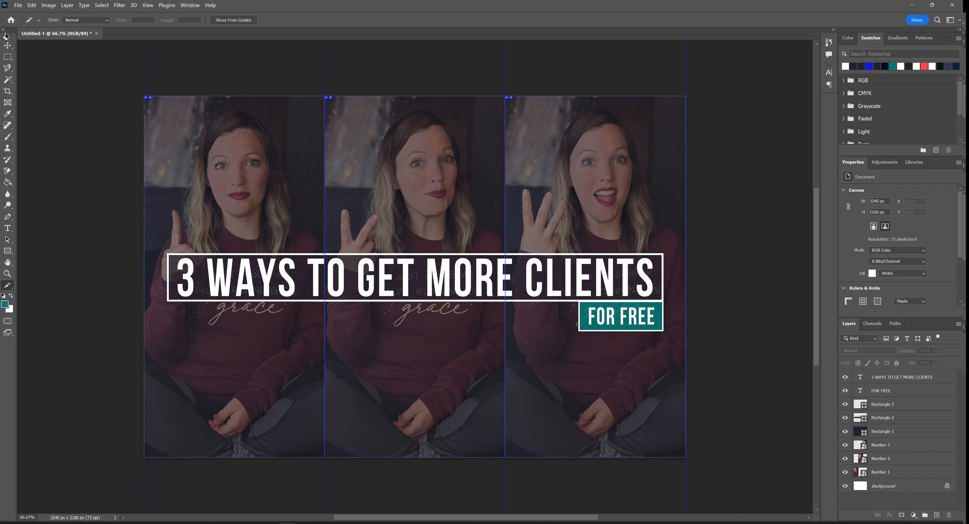
left_click(7, 46)
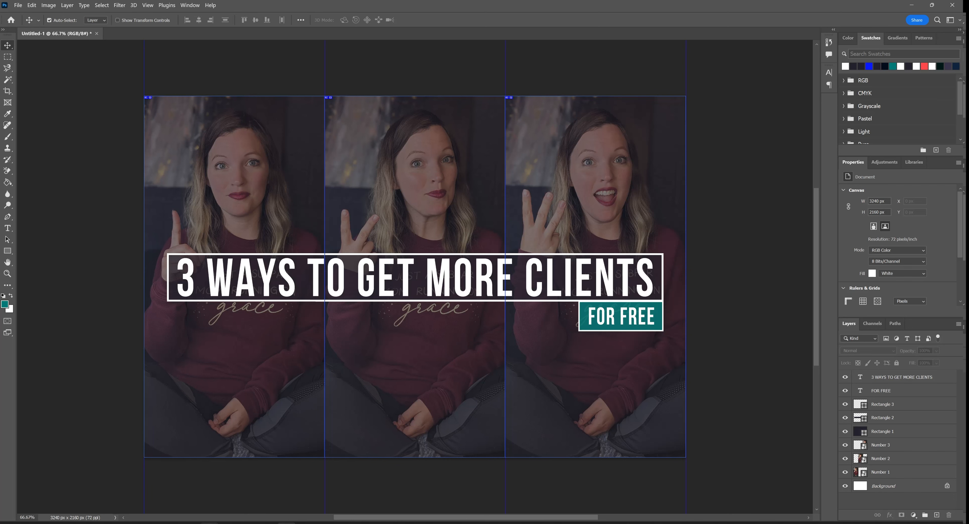
Step: Place "Sojourn Media Logo 2023 Long Light with Media" from the Logo 2023 folder, scaled to about 19%, above the headline box's left end
left_click(209, 523)
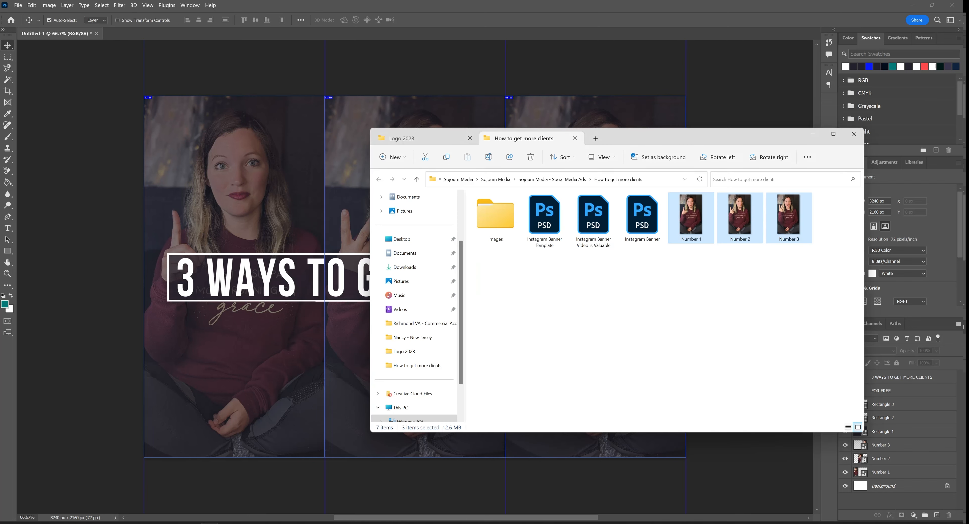
left_click(444, 139)
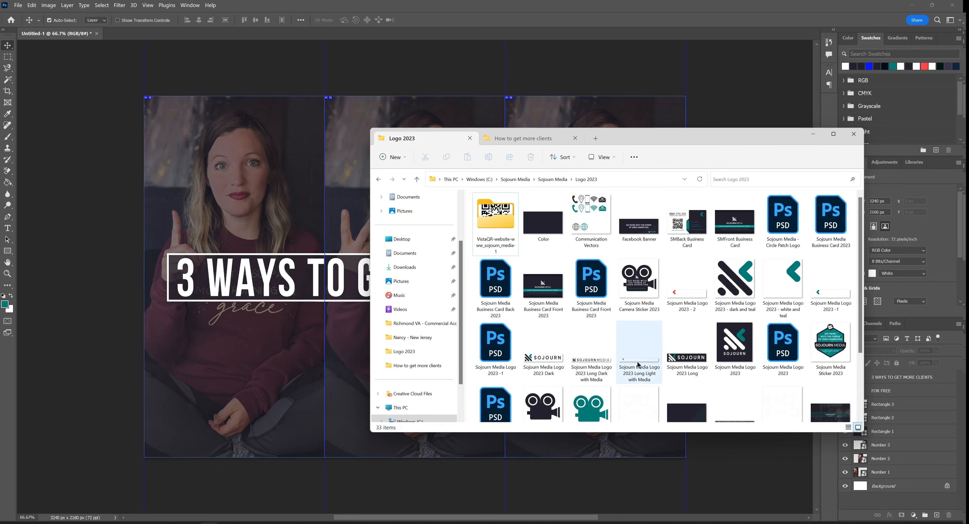
left_click_drag(639, 365, 316, 237)
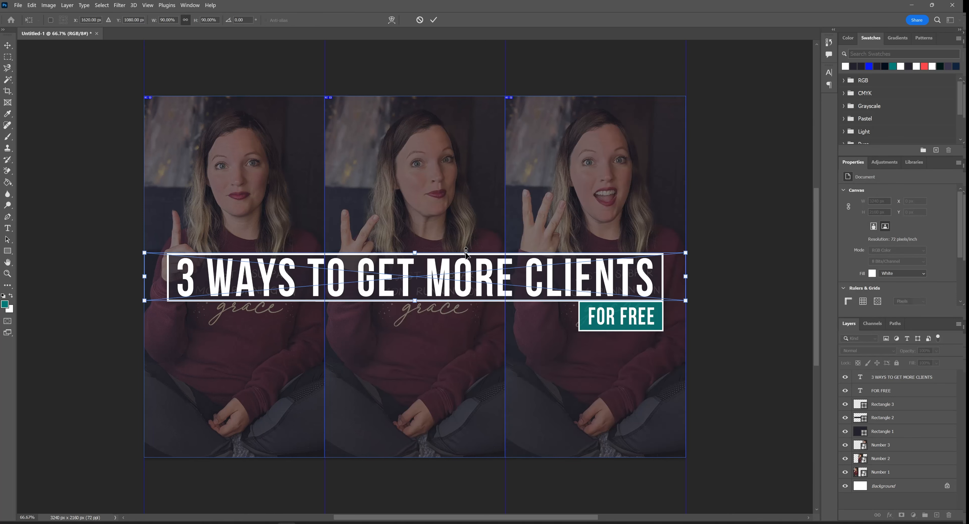
left_click_drag(554, 272, 546, 215)
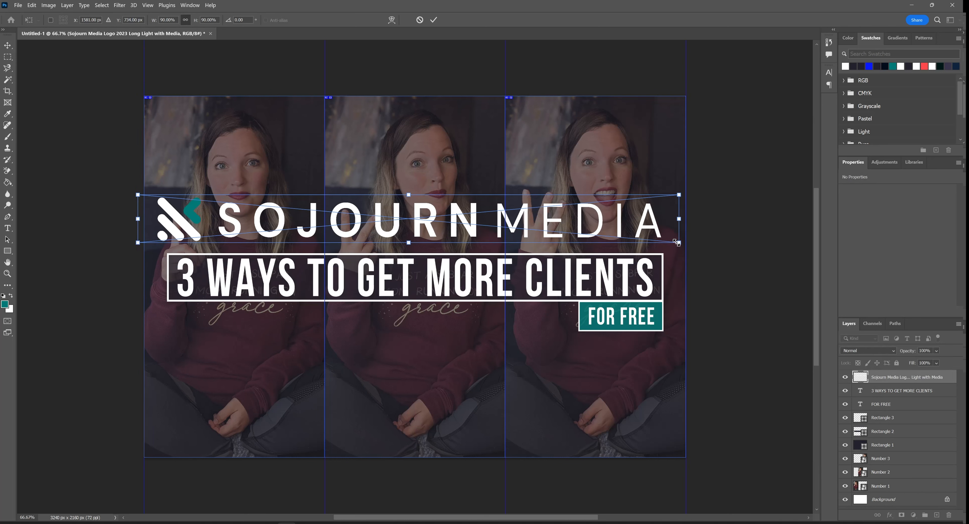
left_click_drag(676, 242, 256, 246)
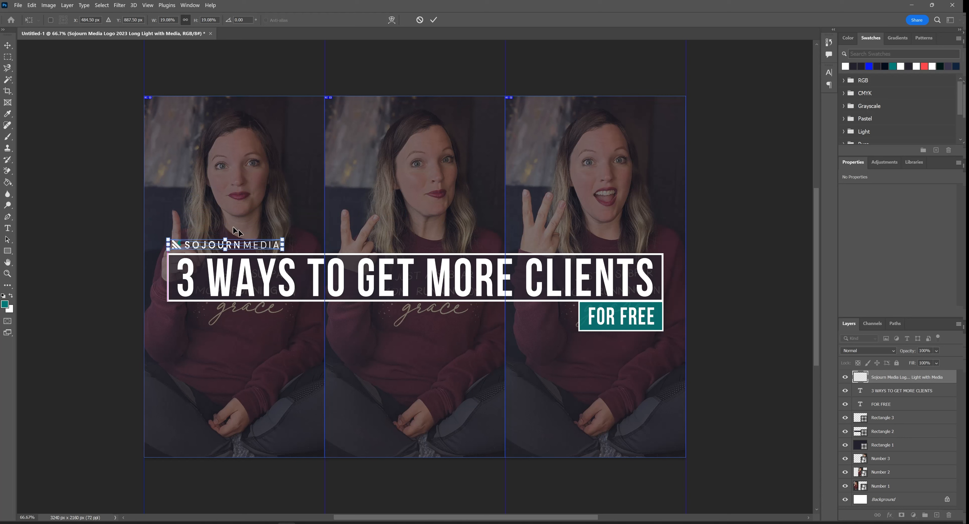
key("Return")
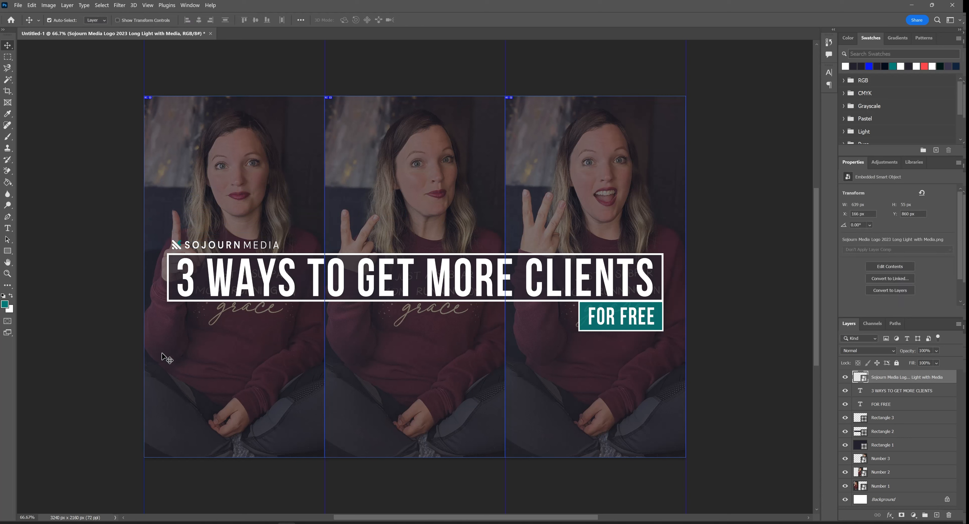
Step: Set up a Save for Web (Legacy) export of the banner with the JPEG High preset
left_click(22, 6)
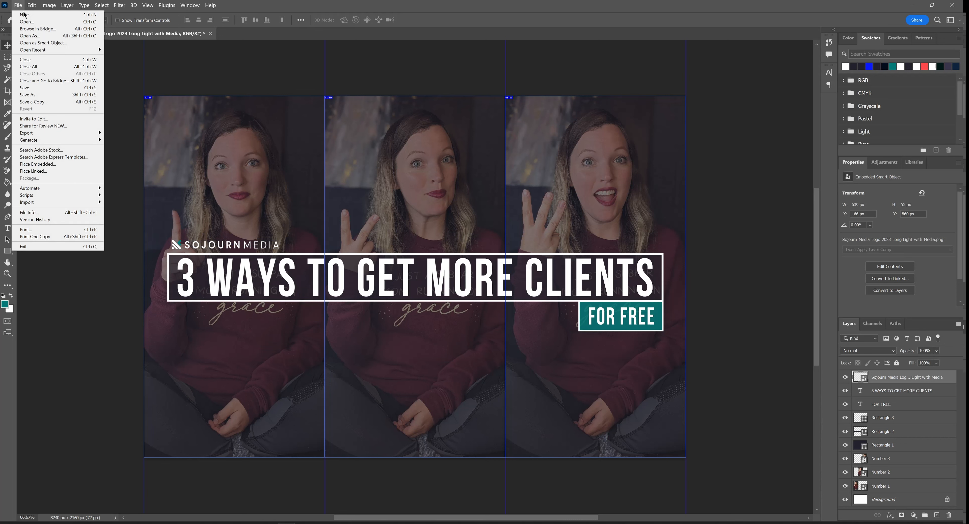
mouse_move(44, 136)
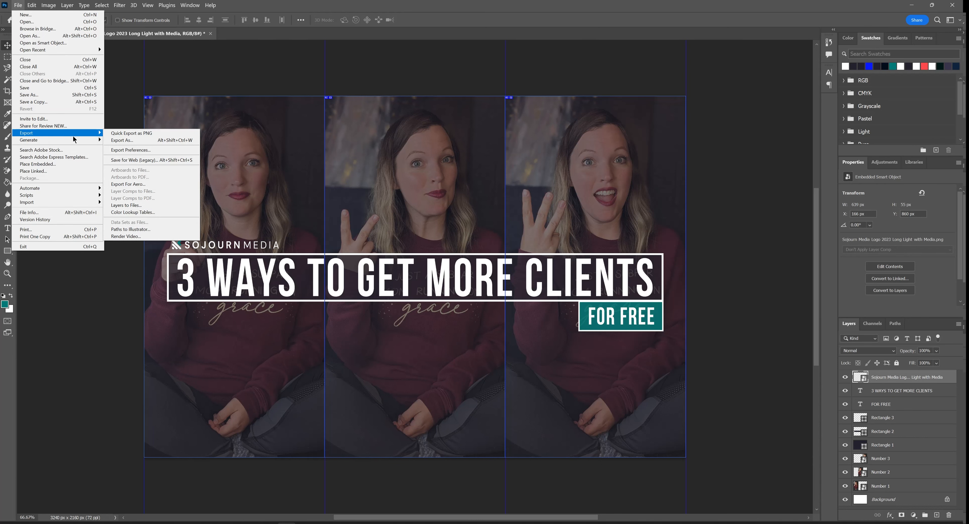
left_click(134, 160)
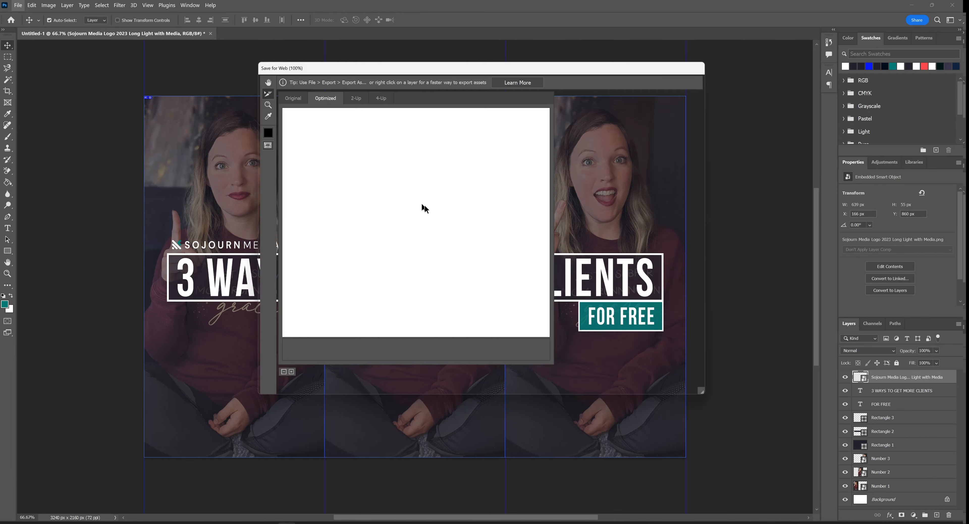
left_click(636, 97)
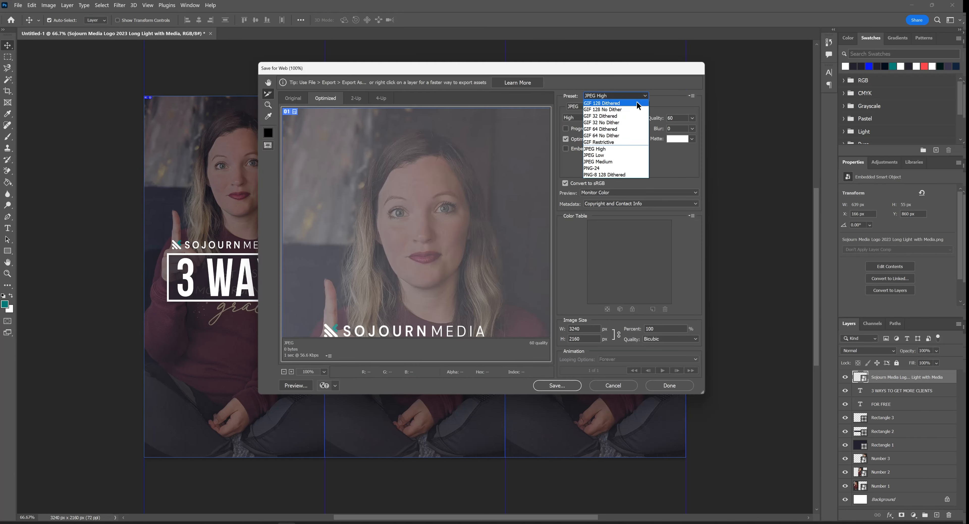
left_click(627, 148)
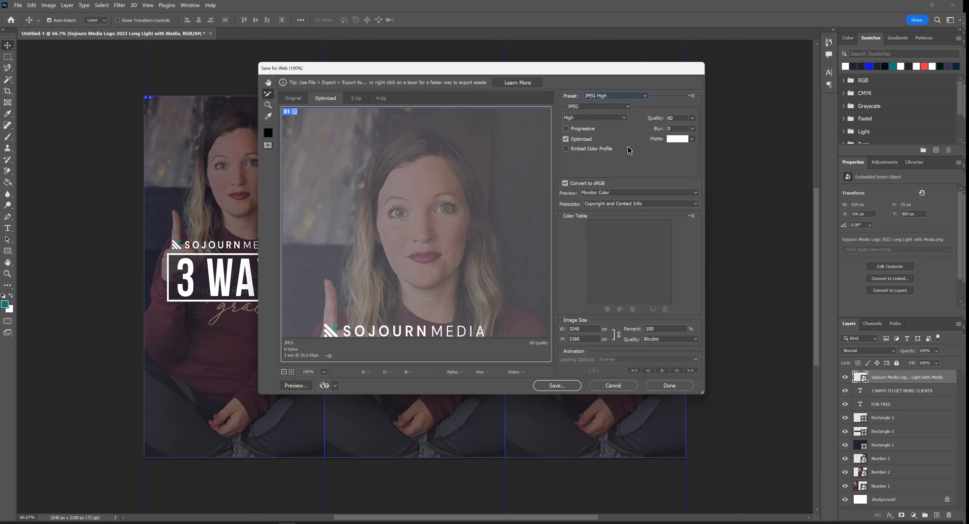
Step: Save all slices as images named "Instagram-Grid---3-Ways-to-Get-More-Clients" in the "3 Ways to Get More Clients" folder
left_click(556, 385)
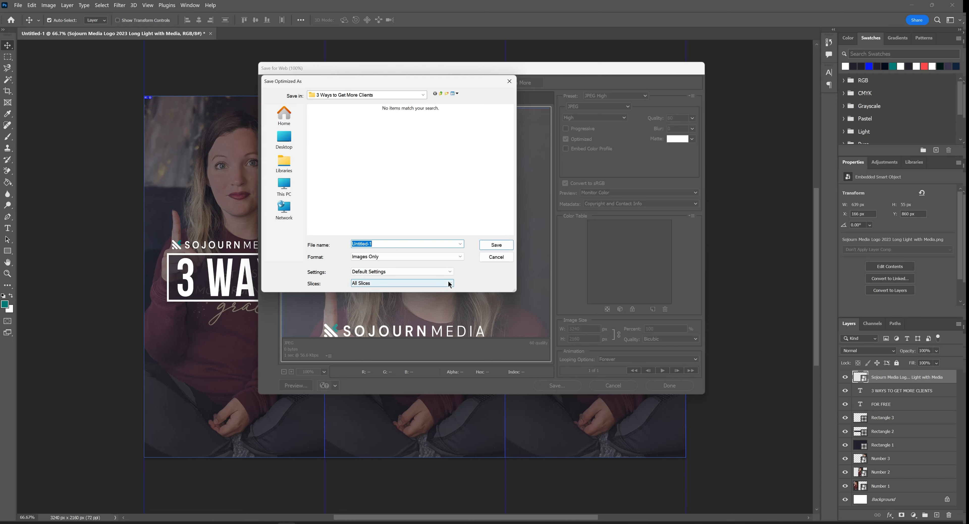
type("INs")
key("Return")
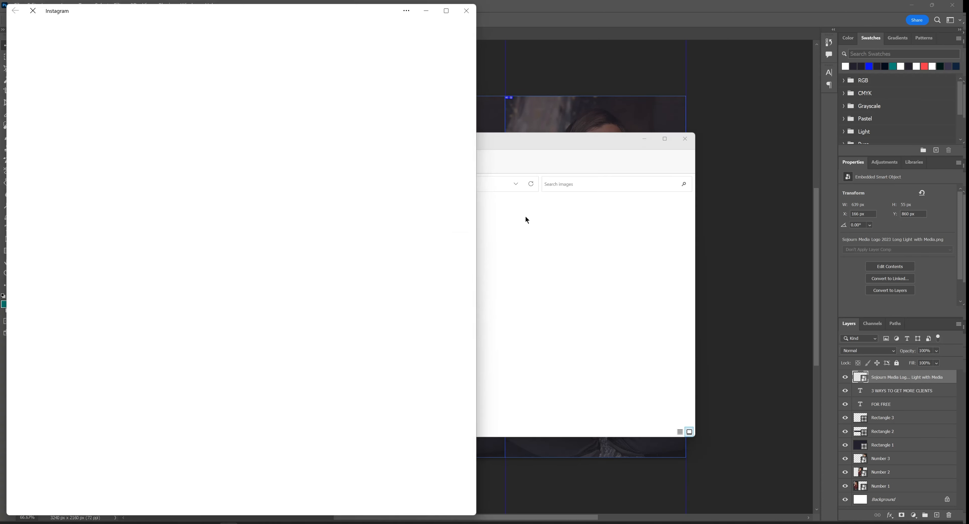
Step: Maximize the Instagram window, start a new post and choose to upload its photo from the computer
left_click(447, 14)
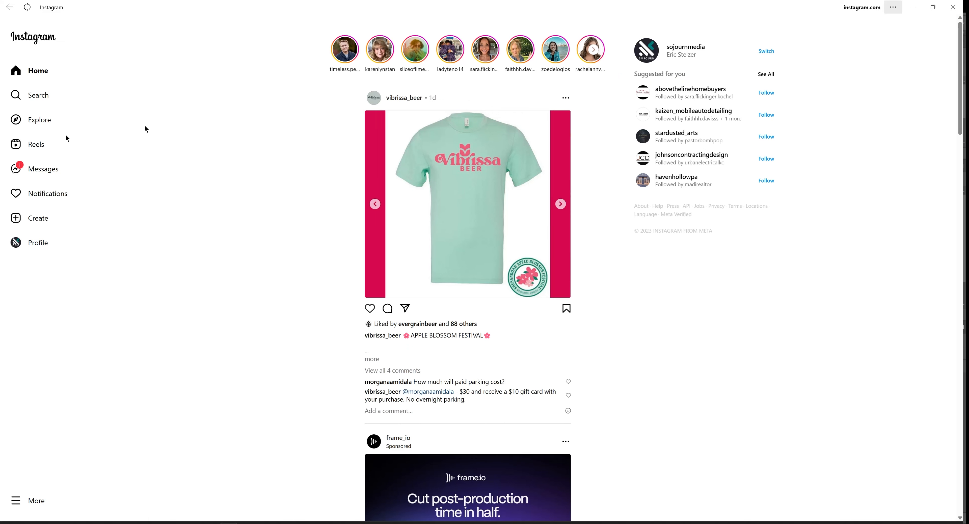
left_click(139, 208)
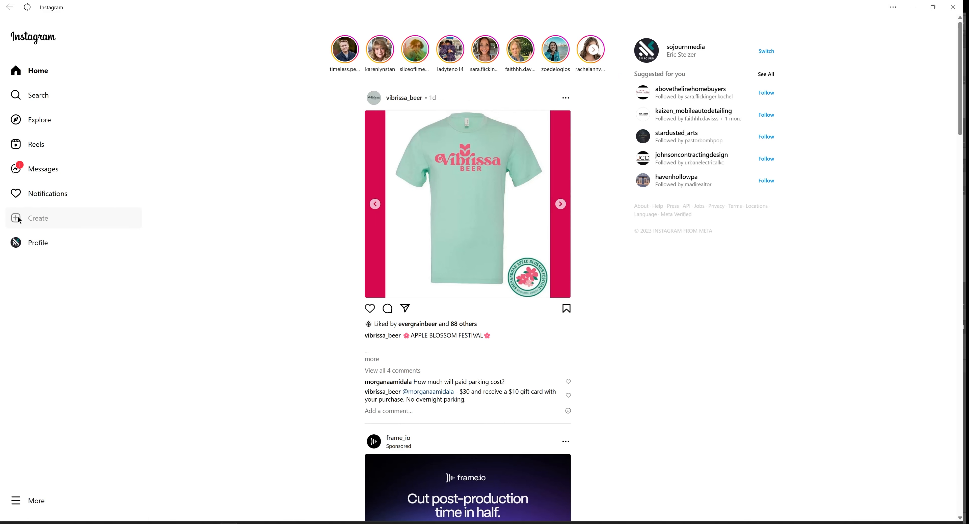
left_click(470, 306)
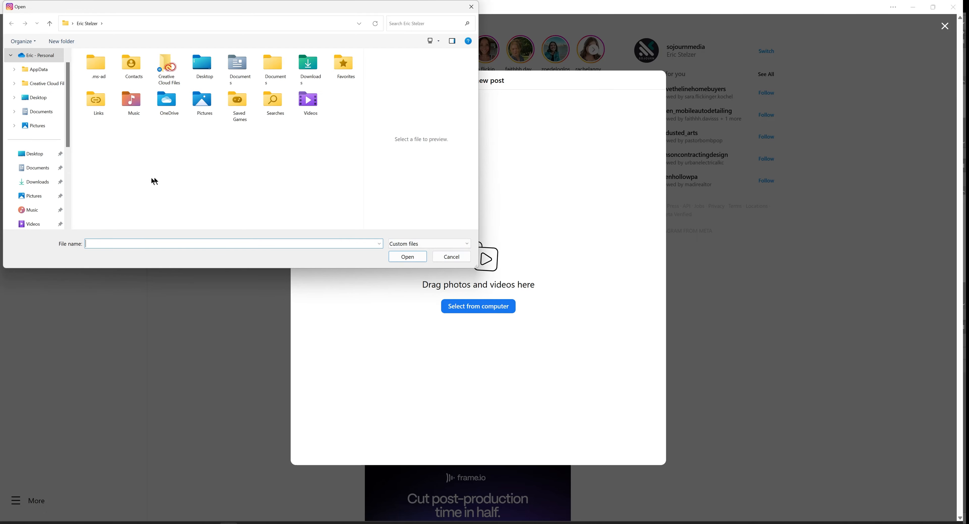
Step: Browse from "How to get more clients" through its images folders to the images folder inside "3 Ways to Get More Clients"
scroll(56, 144, "down", 2)
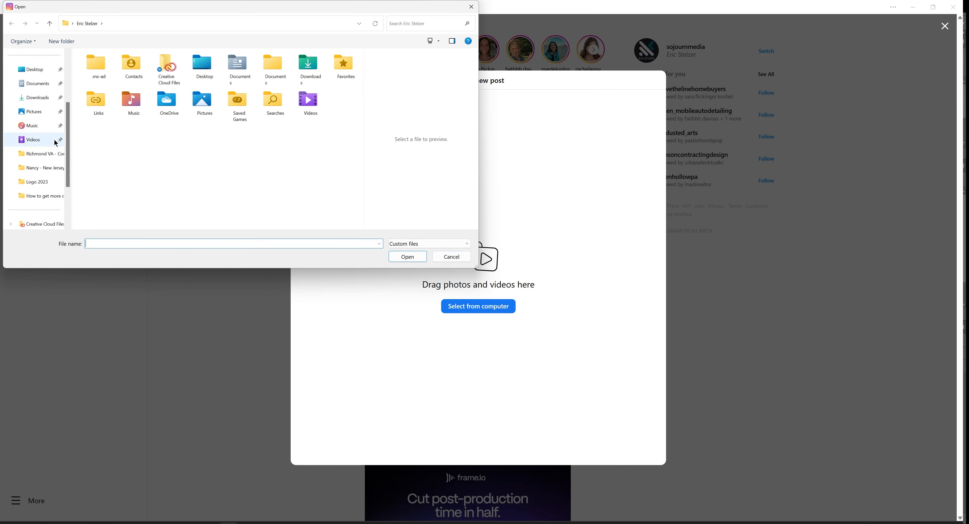
left_click(48, 201)
double_click(102, 69)
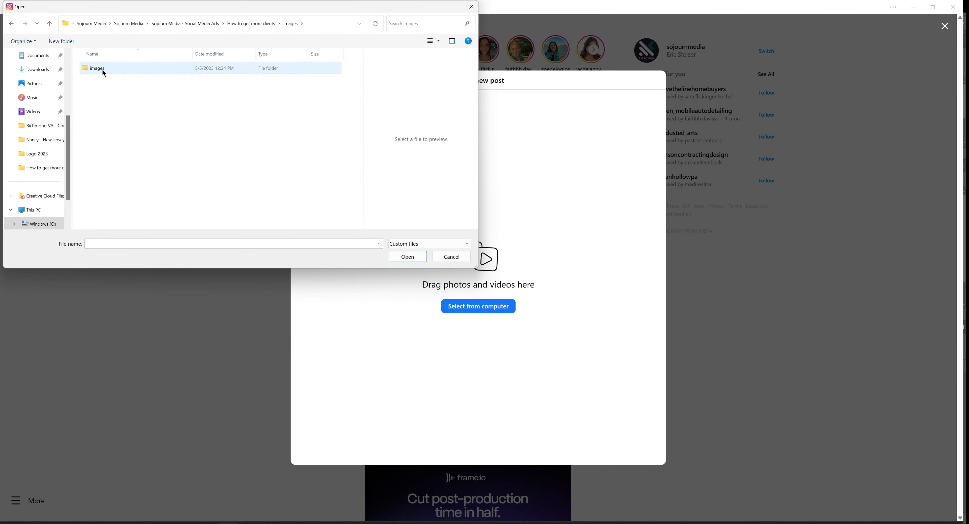
left_click(103, 69)
double_click(103, 69)
double_click(103, 69)
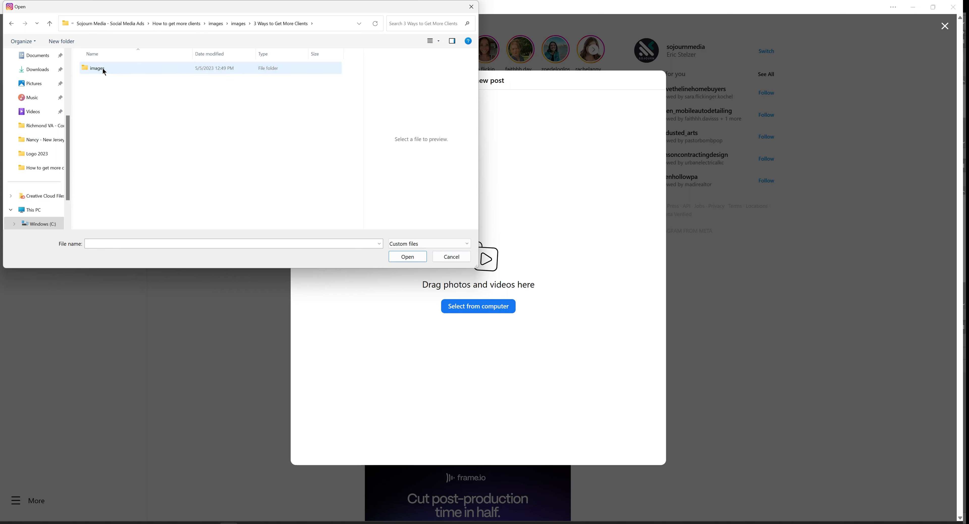
double_click(103, 69)
Step: Load Instagram-Grid---3-Ways-to-Get-More-Clients_03 into the post and advance to the caption stage with the default crop and Original filter
left_click(194, 83)
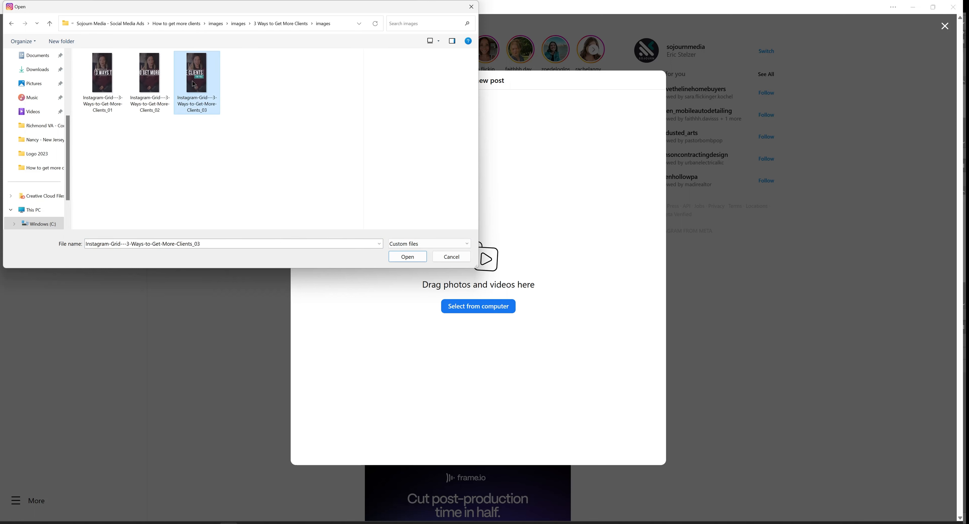
left_click(407, 258)
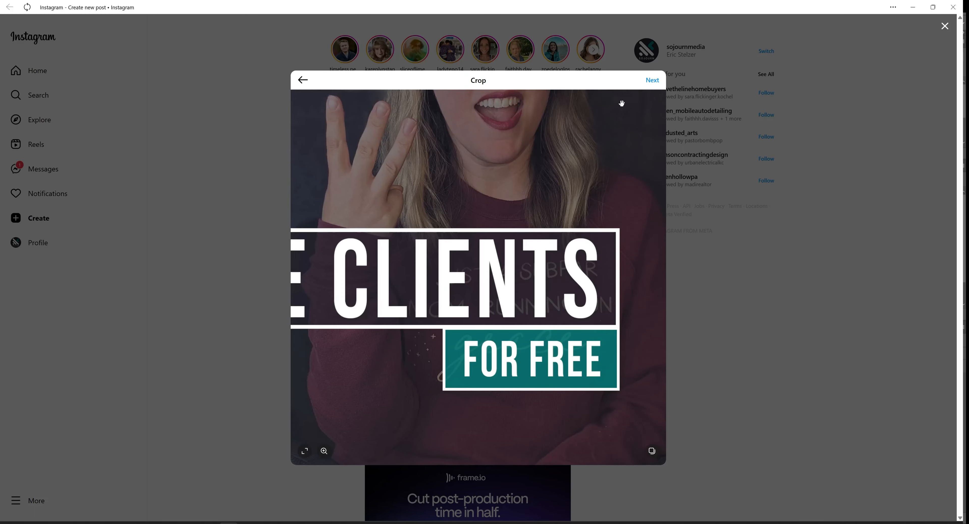
left_click(651, 81)
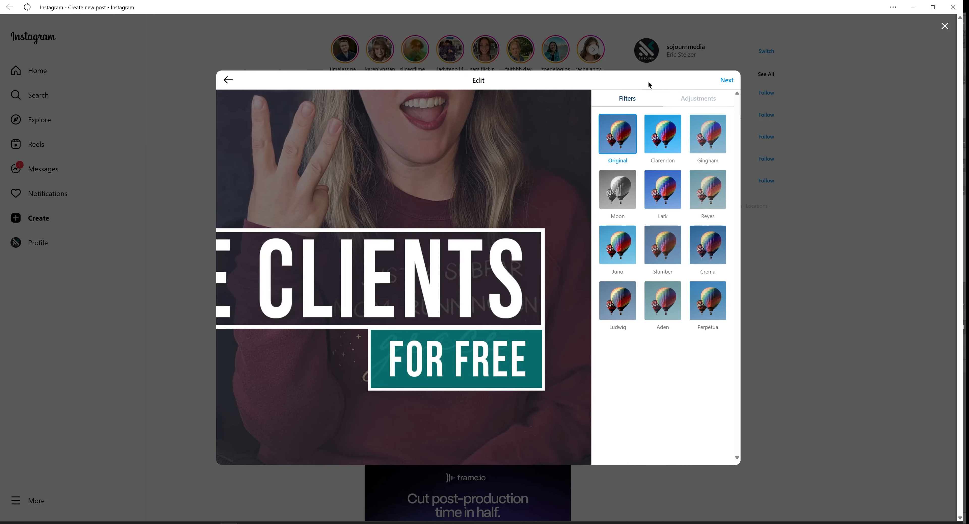
left_click(722, 81)
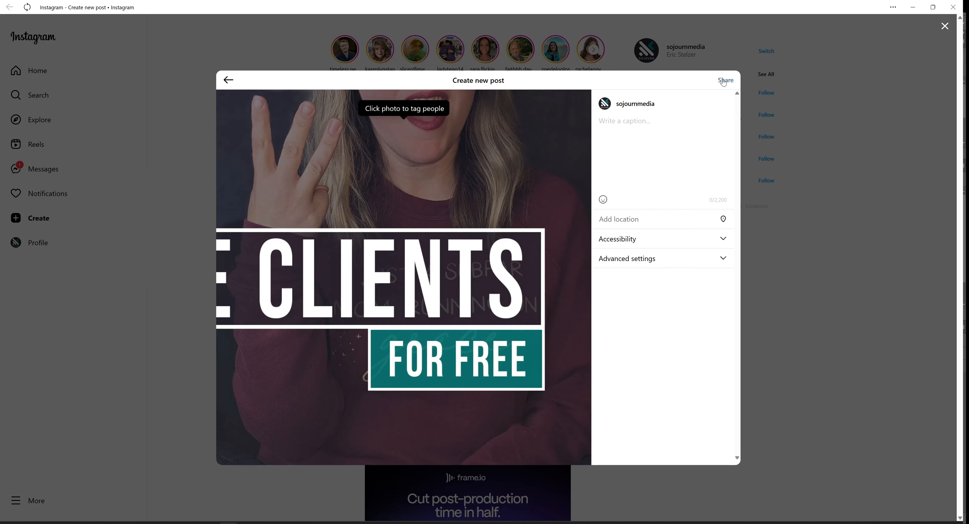
Step: Share the right-hand "E CLIENTS FOR FREE" panel post without a caption and dismiss the confirmation
left_click(723, 80)
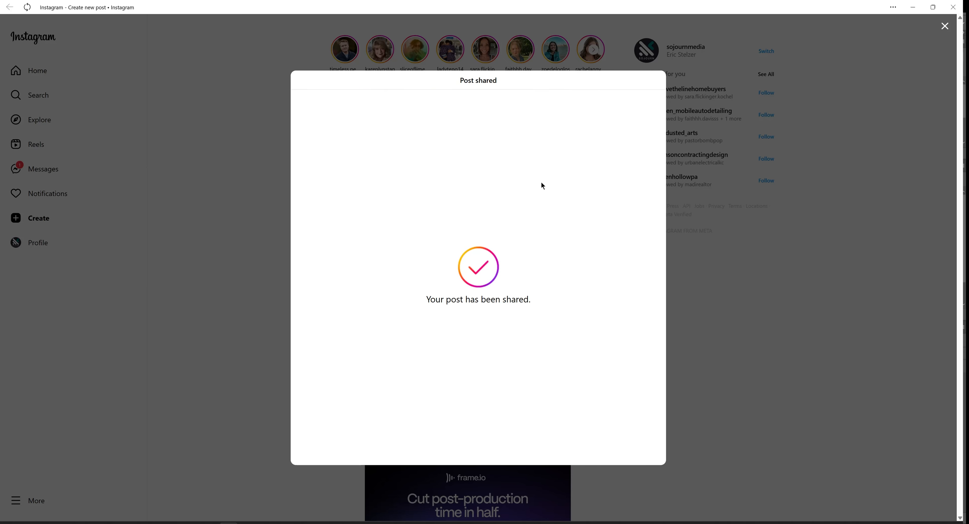
left_click(34, 222)
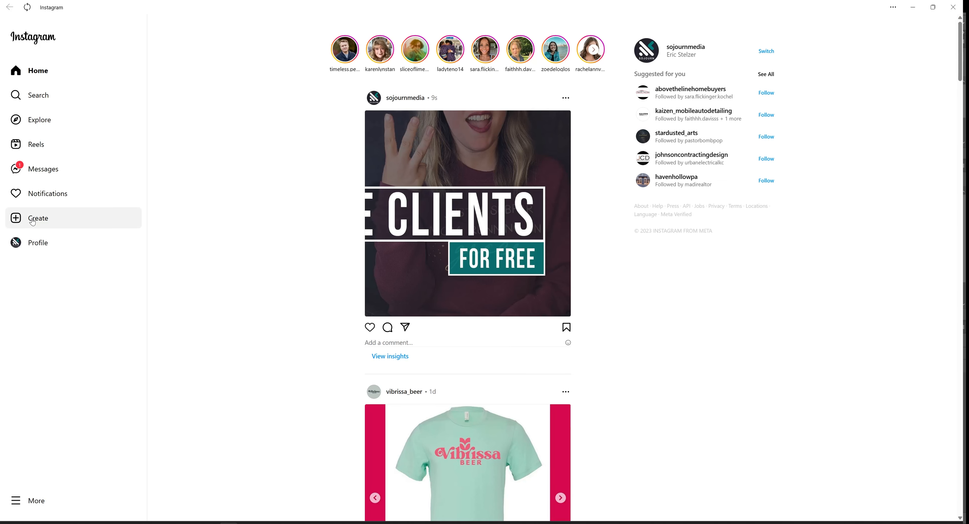
Step: Create and share a new post with the middle "O GET MORE" banner panel, keeping the default crop and no caption
left_click(34, 222)
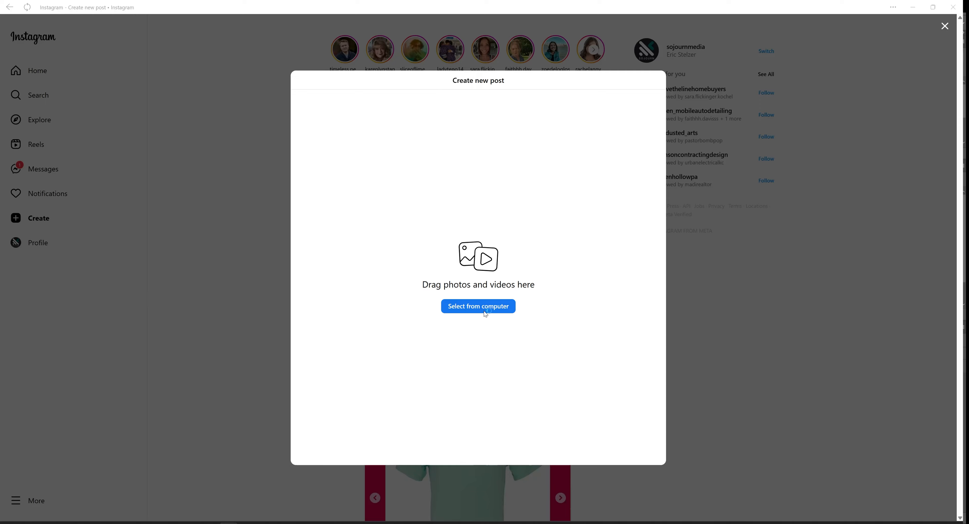
left_click(484, 310)
double_click(159, 83)
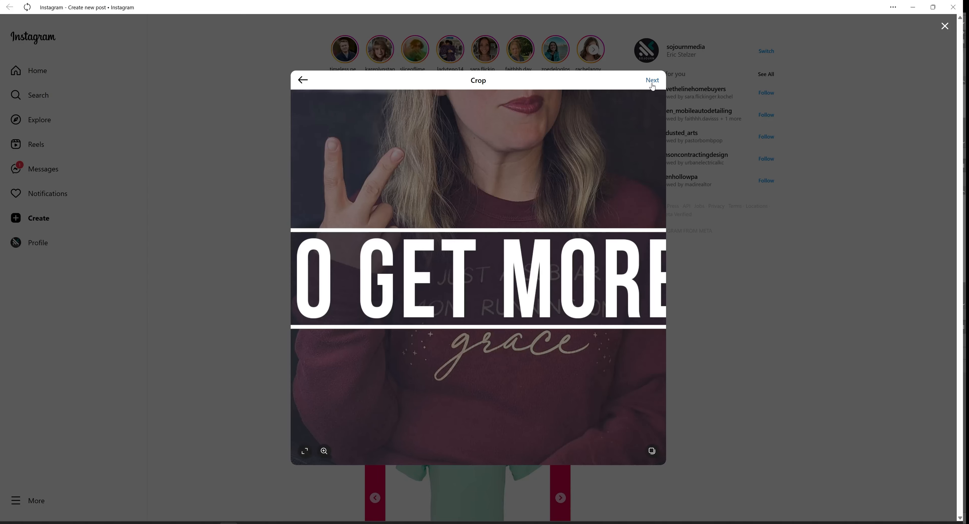
left_click(652, 80)
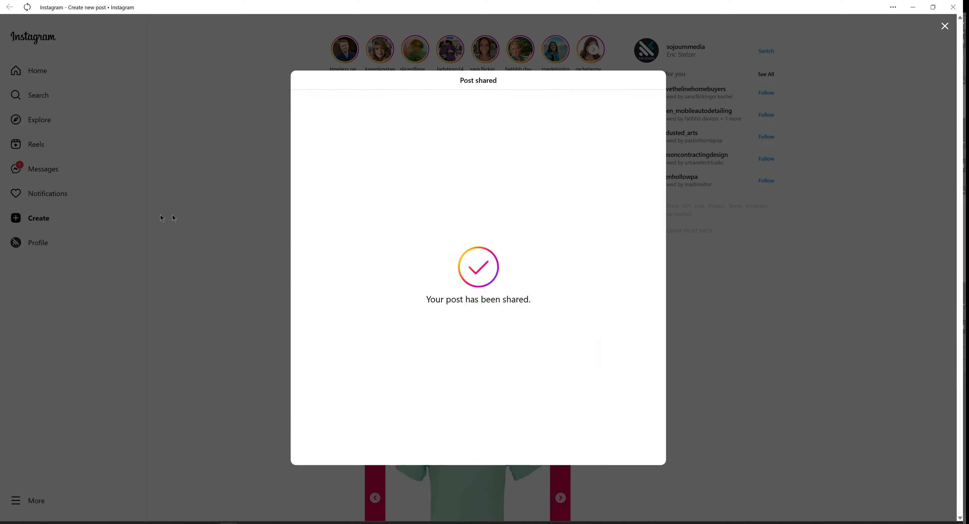
left_click(174, 217)
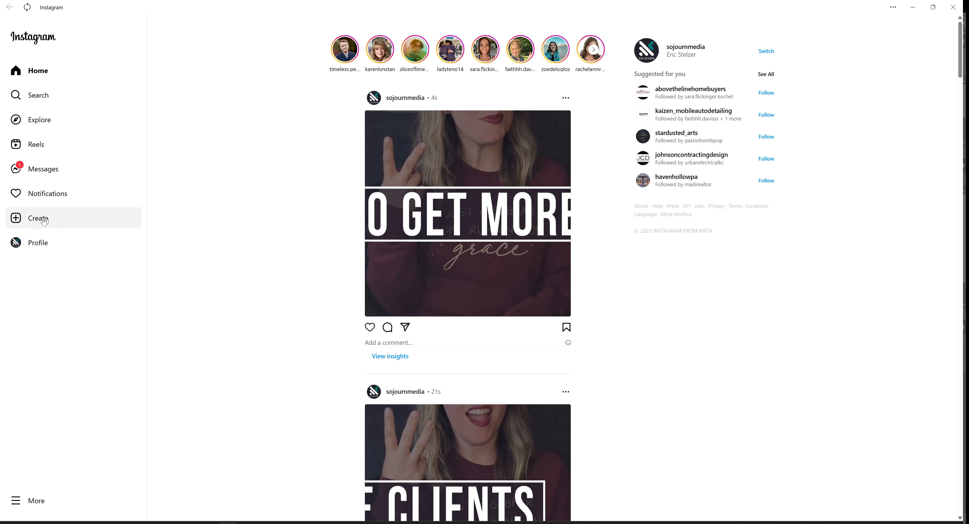
Step: Create and share a new post with the left "3 WAYS T" logo panel, keeping the default crop and no caption
left_click(44, 220)
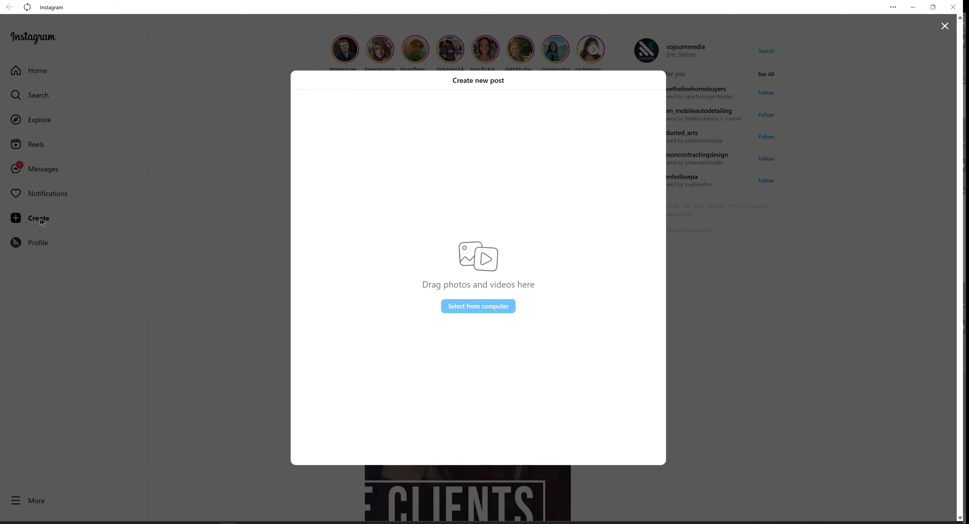
left_click(502, 304)
double_click(112, 80)
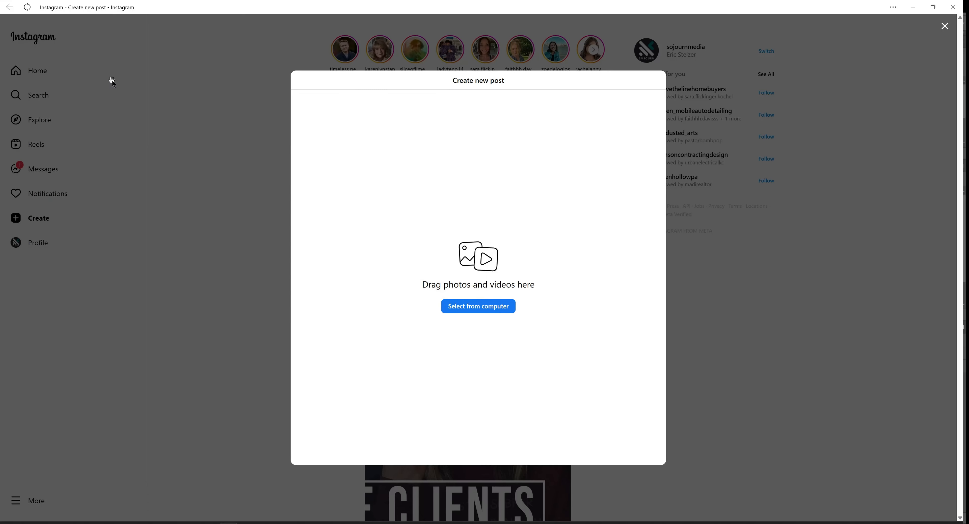
left_click(658, 84)
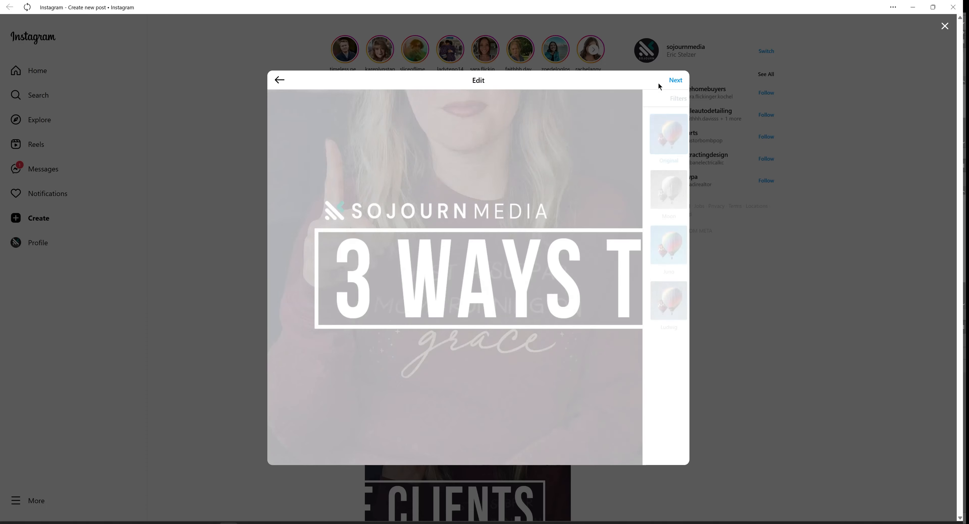
left_click(726, 81)
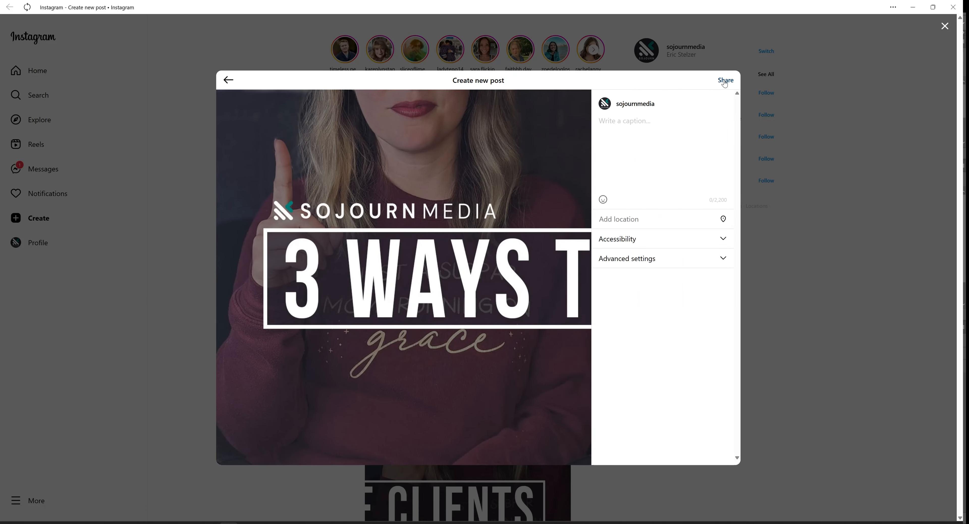
left_click(725, 81)
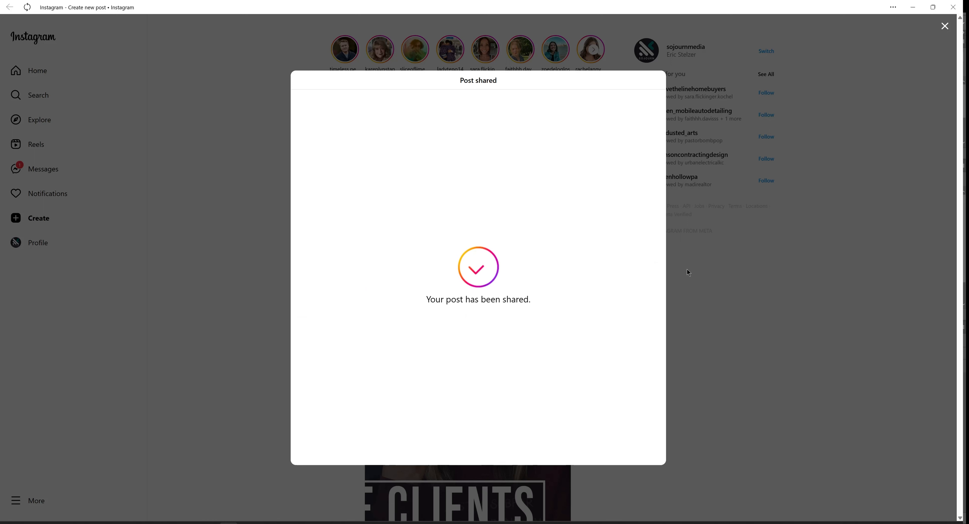
Step: Dismiss the share confirmation and open the sojournmedia profile page to view the posted grid
left_click(653, 49)
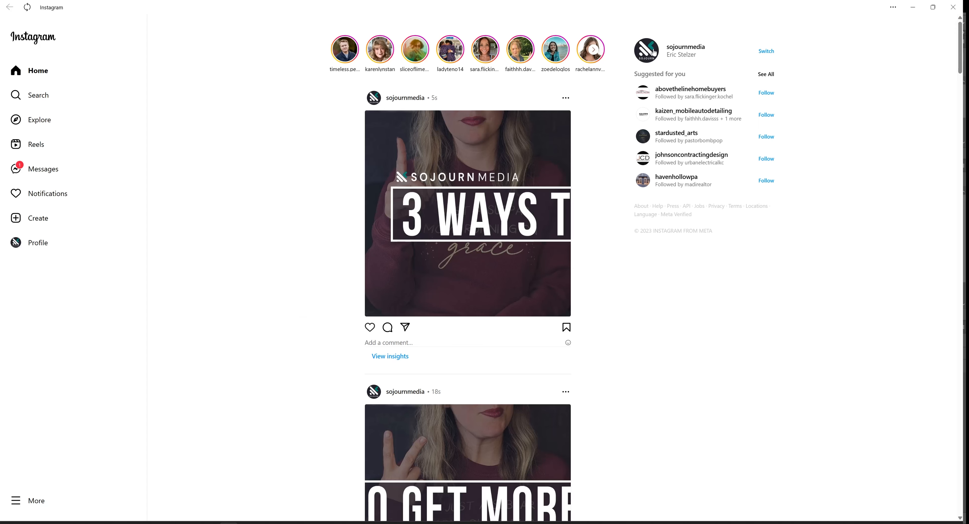
left_click(653, 50)
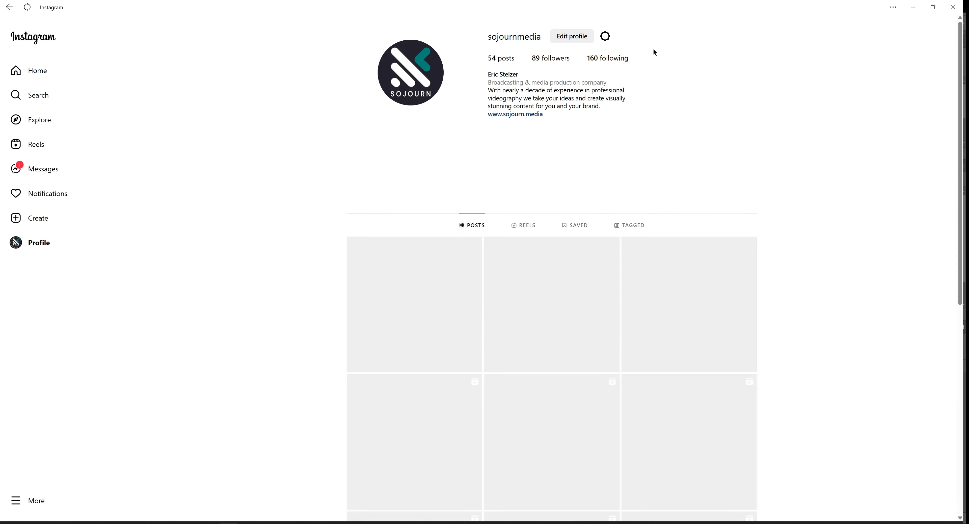